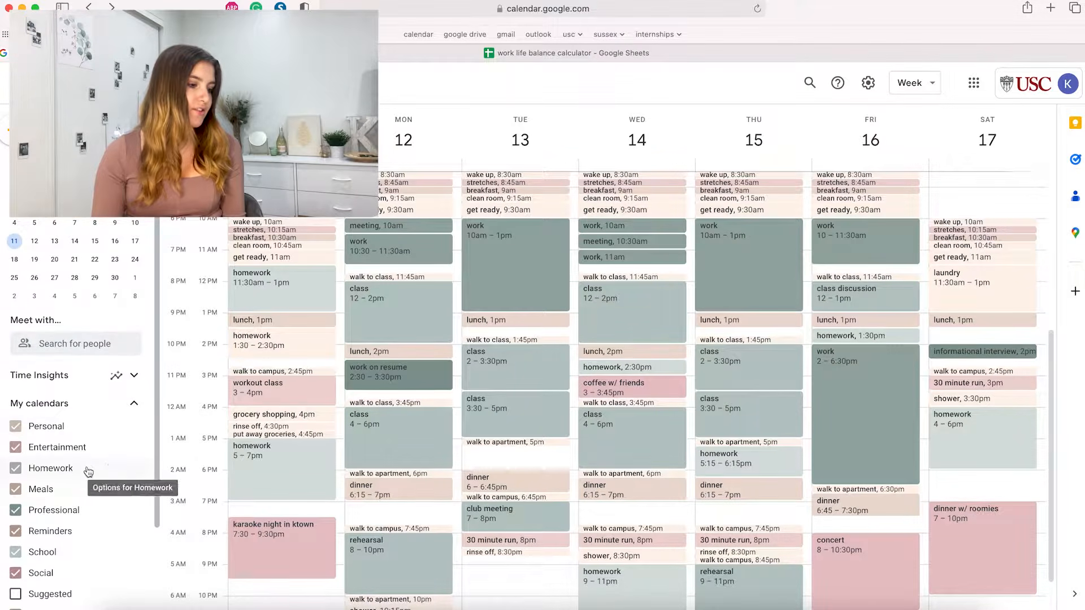
# Review the Personal calendar events, including Monday's clean room and get ready, Sunday's grocery shopping and Saturday's laundry.
pyautogui.scroll(-3, 56, 350)
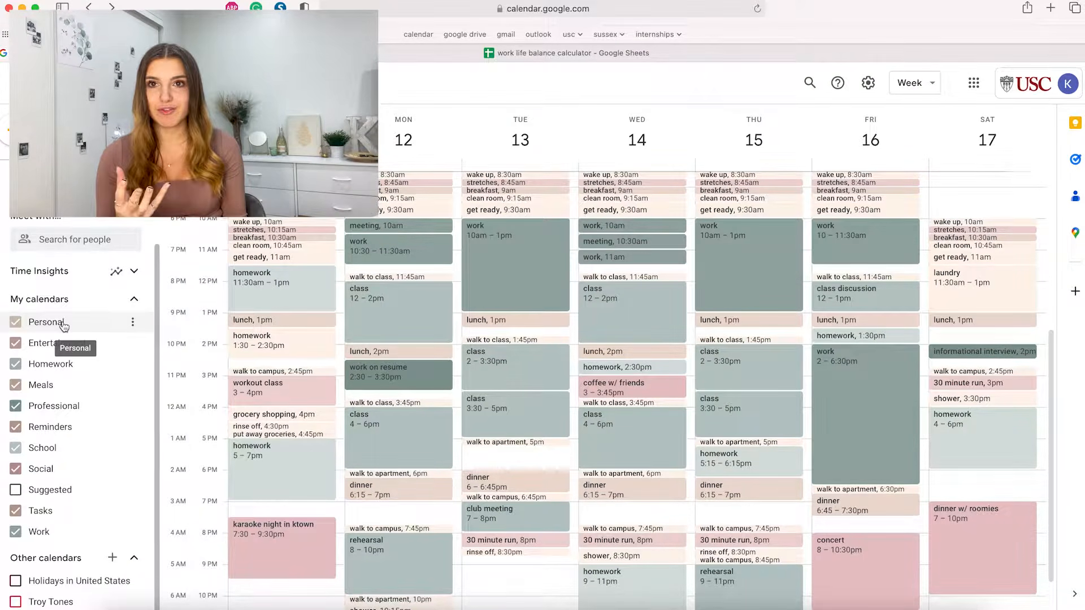
pyautogui.click(421, 201)
pyautogui.click(436, 209)
pyautogui.press('Escape')
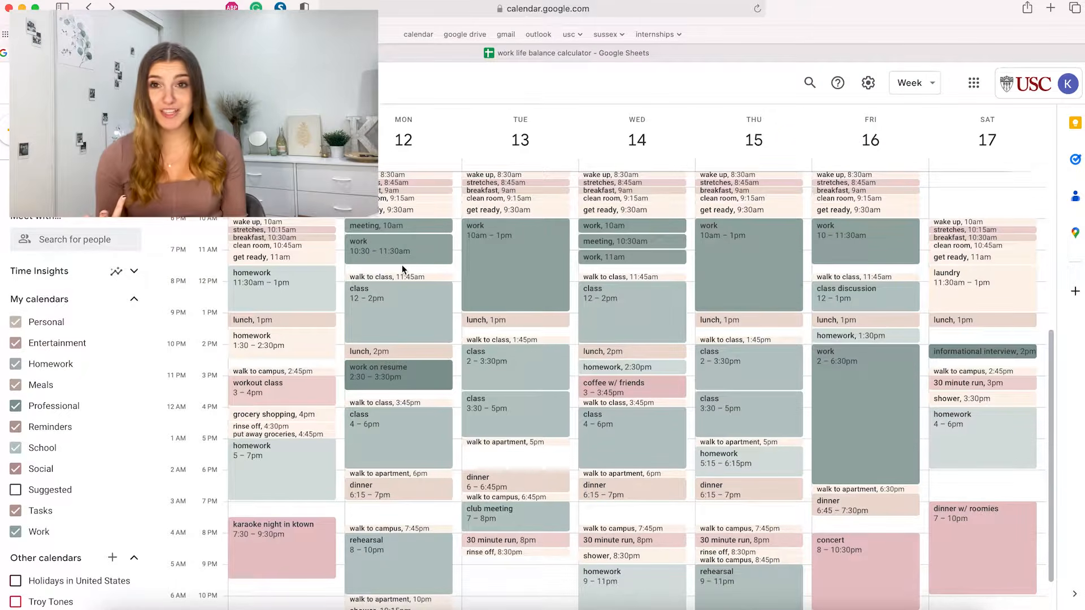
pyautogui.click(256, 415)
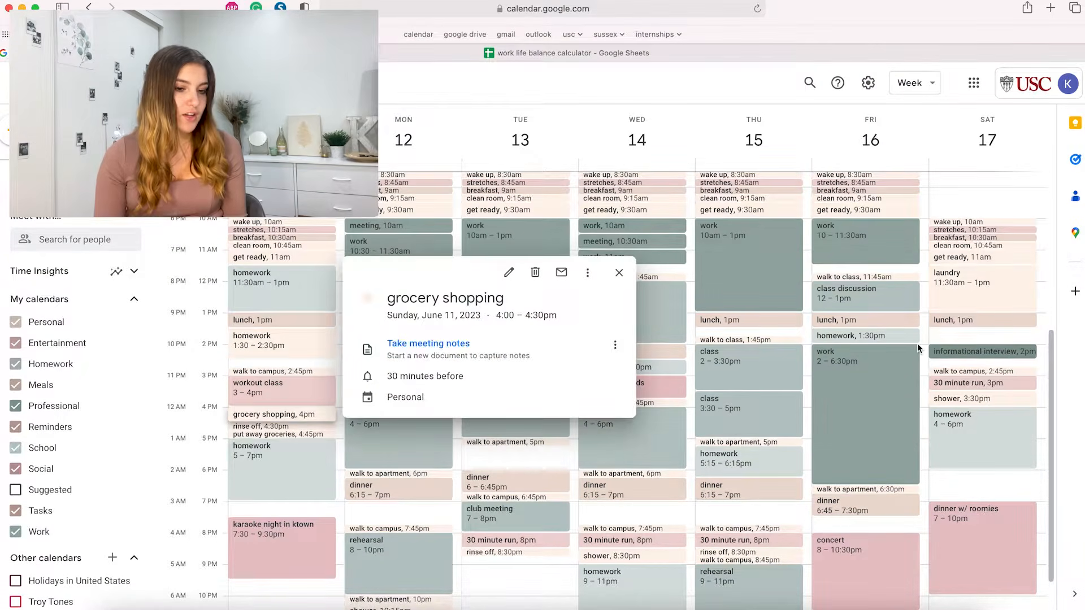
pyautogui.click(977, 287)
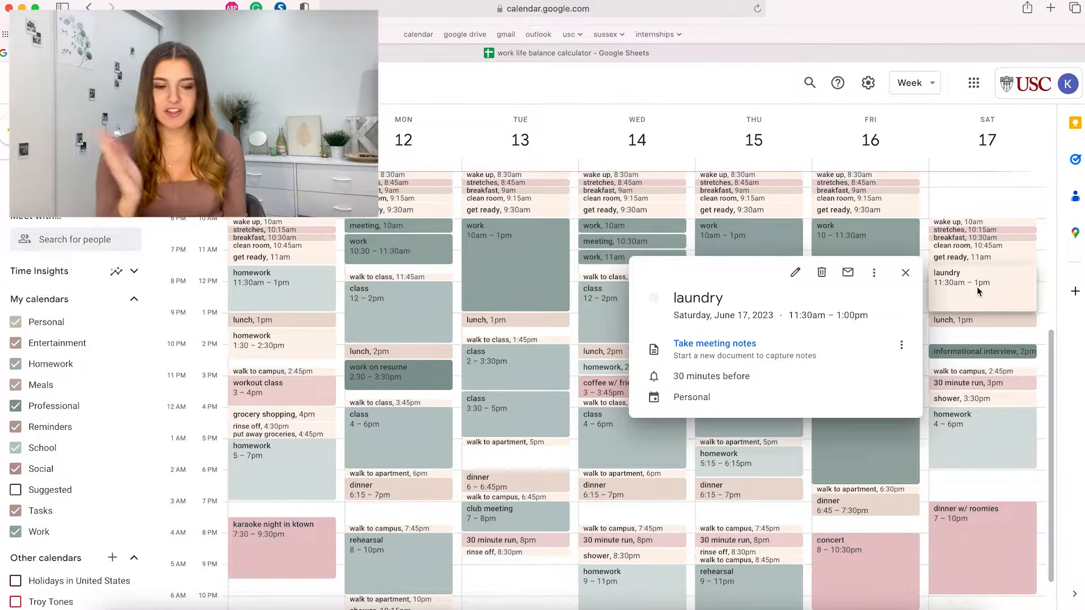
pyautogui.click(981, 188)
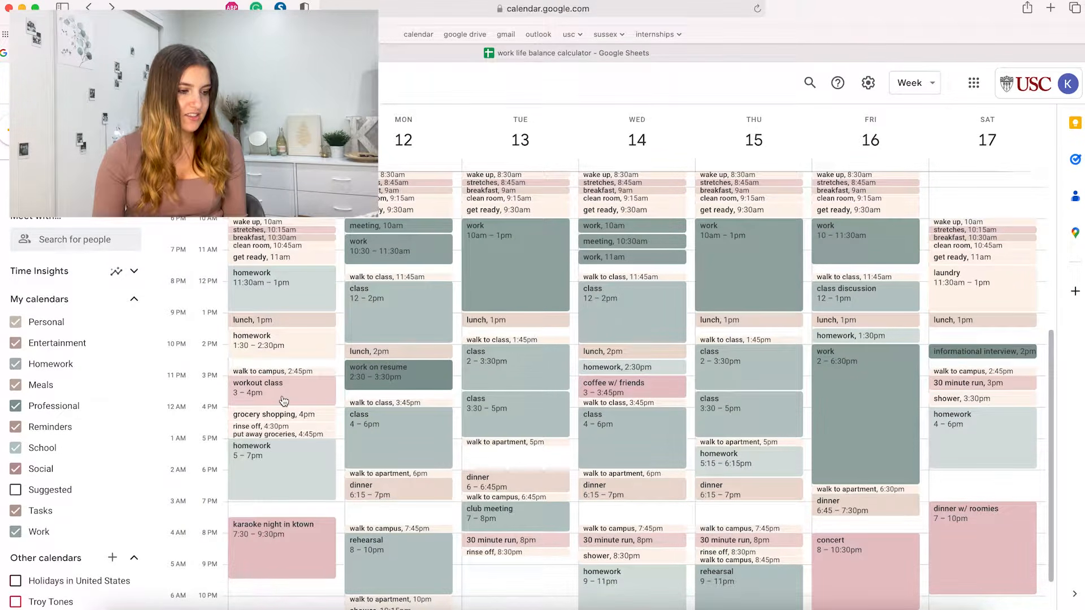
# View the details of Sunday's workout class, Wednesday's 30 minute run and Sunday's 11:30am homework event.
pyautogui.click(311, 384)
pyautogui.click(600, 541)
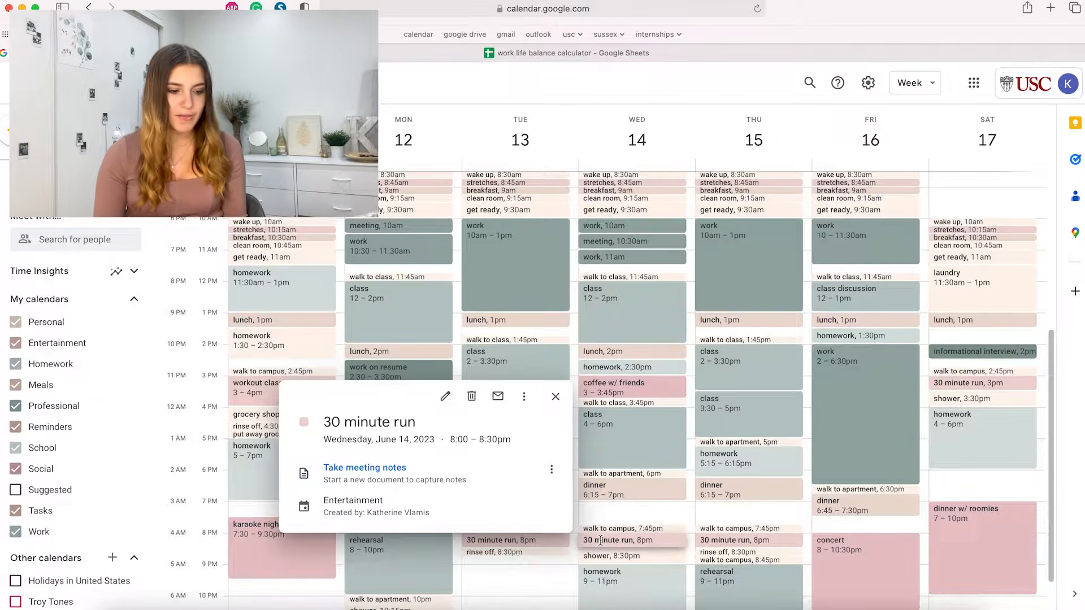
pyautogui.click(868, 181)
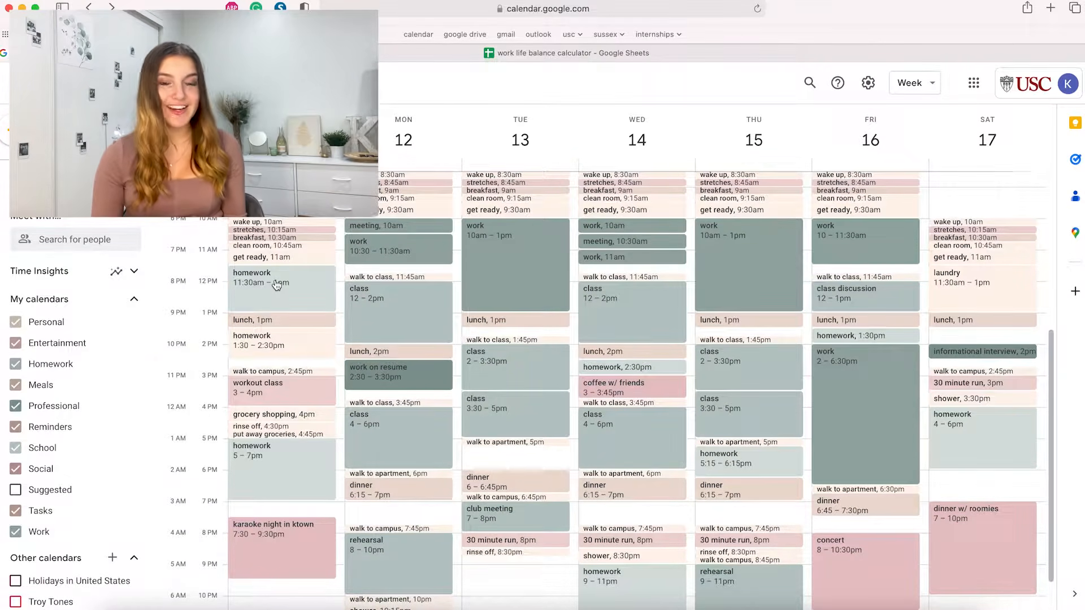
pyautogui.click(277, 286)
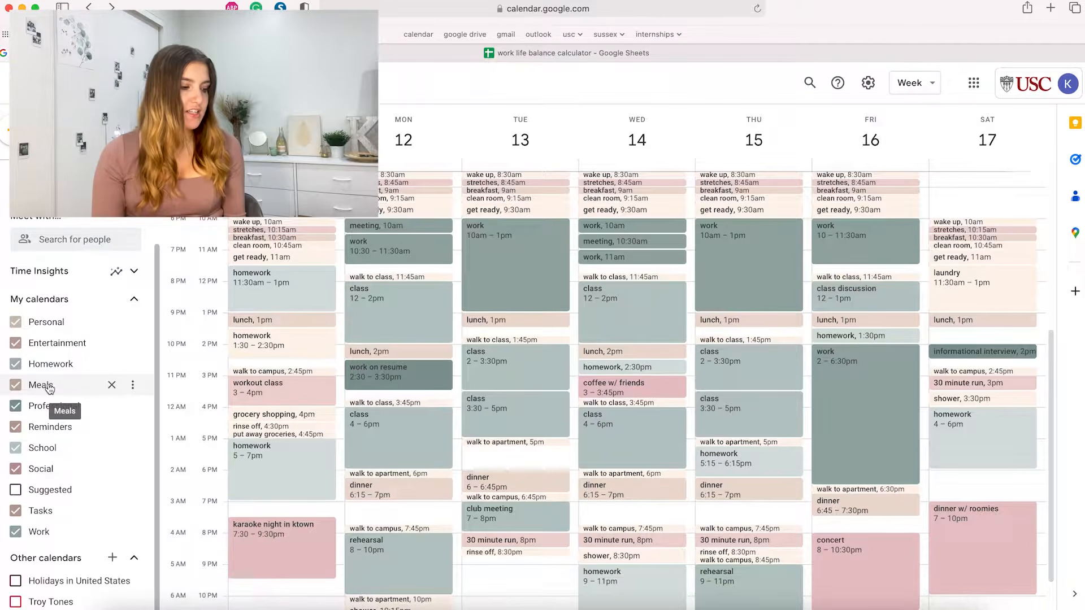
# Check the Meals calendar events by viewing Sunday's lunch, Monday's dinner and Wednesday's breakfast.
pyautogui.click(252, 320)
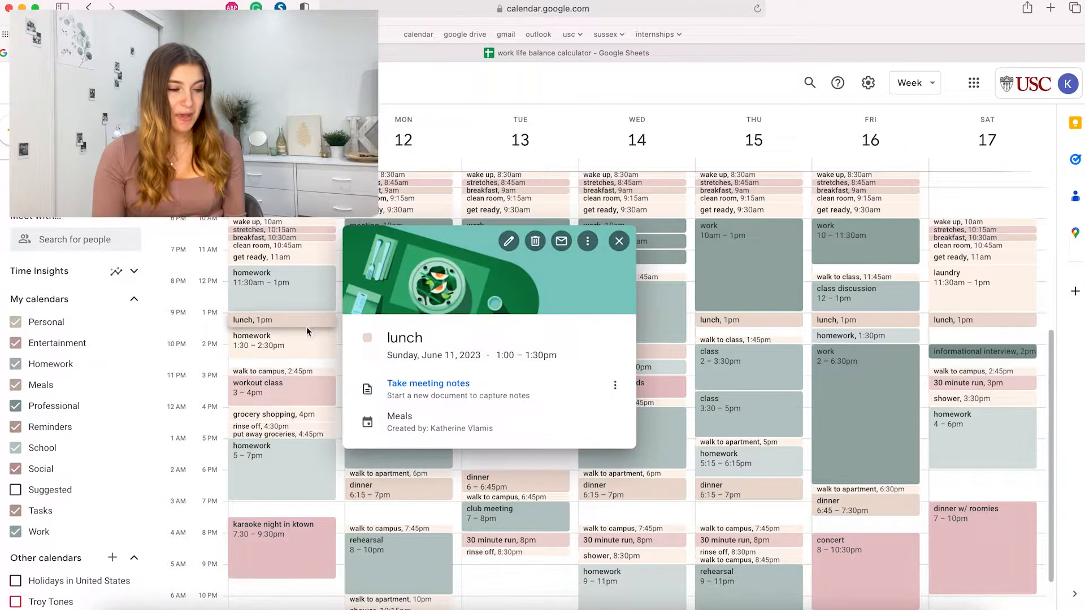
pyautogui.click(420, 493)
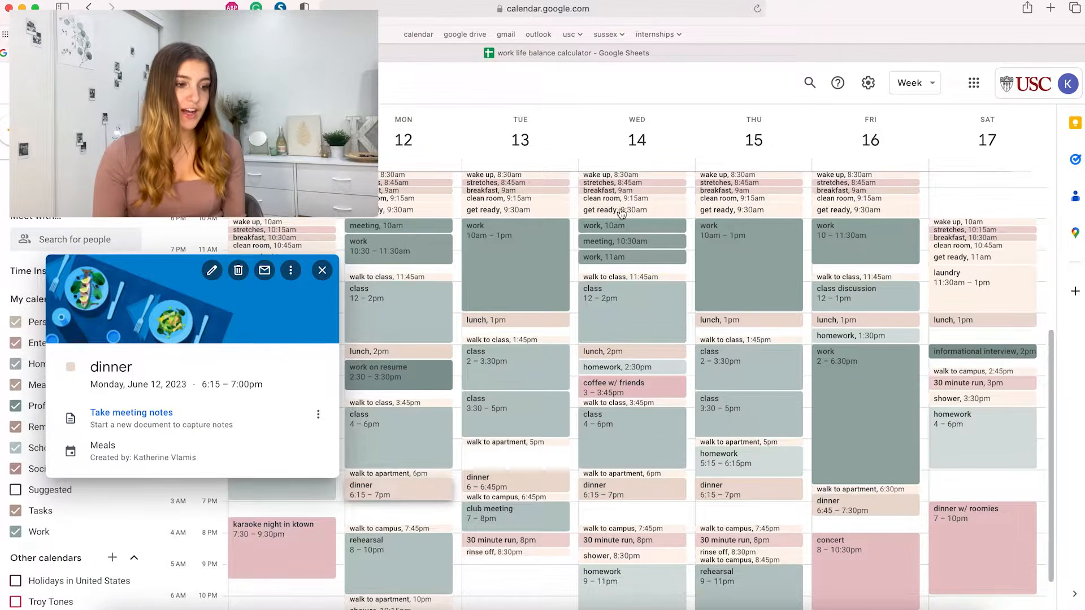
pyautogui.click(612, 191)
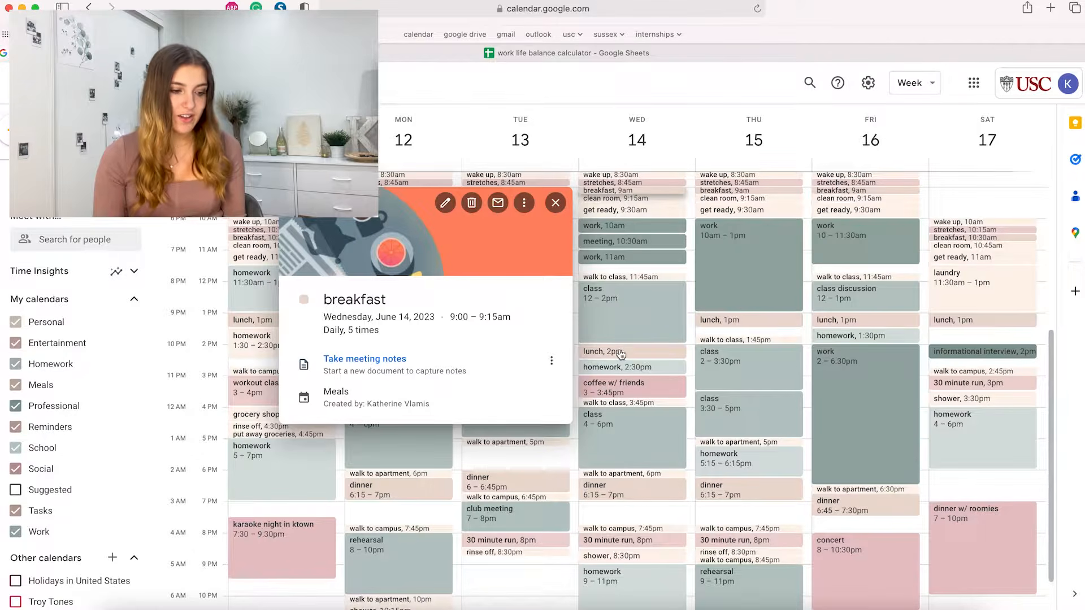
pyautogui.click(612, 506)
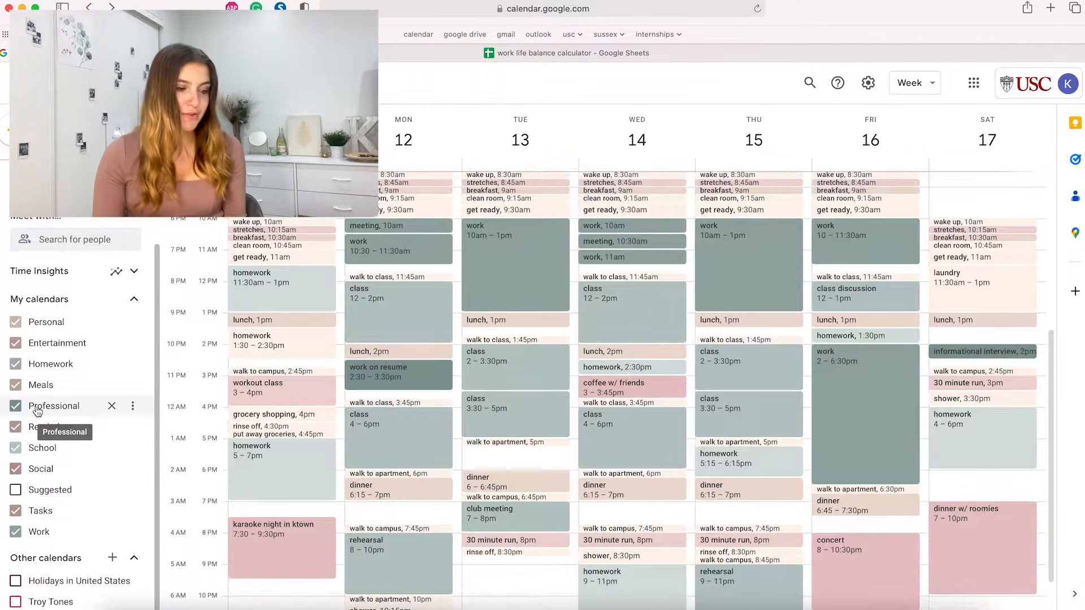
# Check the Professional calendar events by viewing Monday's work on resume and Saturday's informational interview.
pyautogui.click(380, 380)
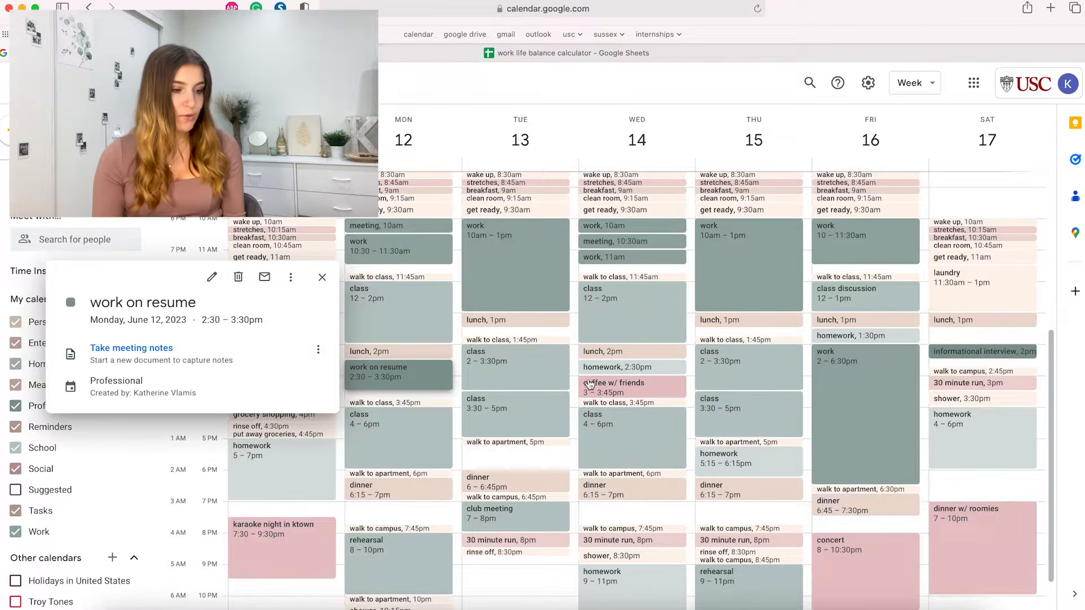
pyautogui.click(961, 353)
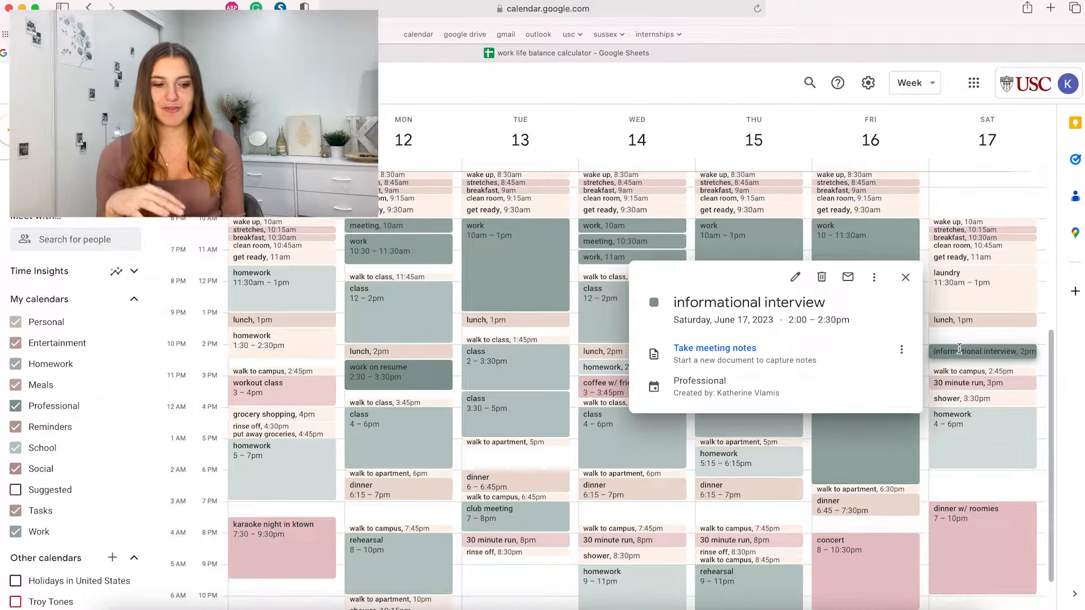
pyautogui.click(902, 278)
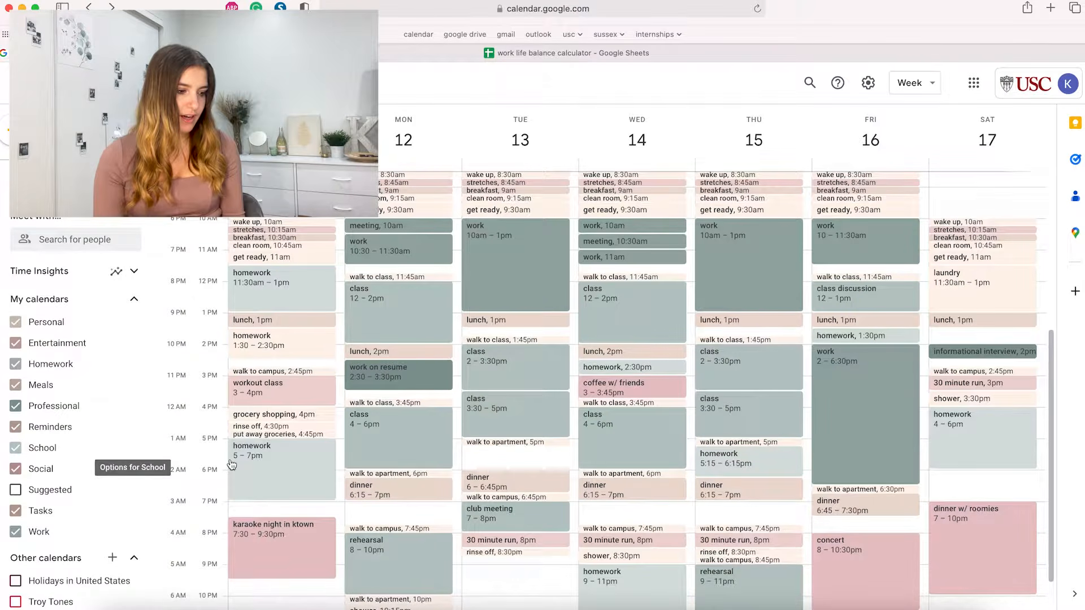
# Check the School calendar by viewing Monday's 4pm, Tuesday's 2pm and Wednesday's 12pm class events.
pyautogui.click(380, 439)
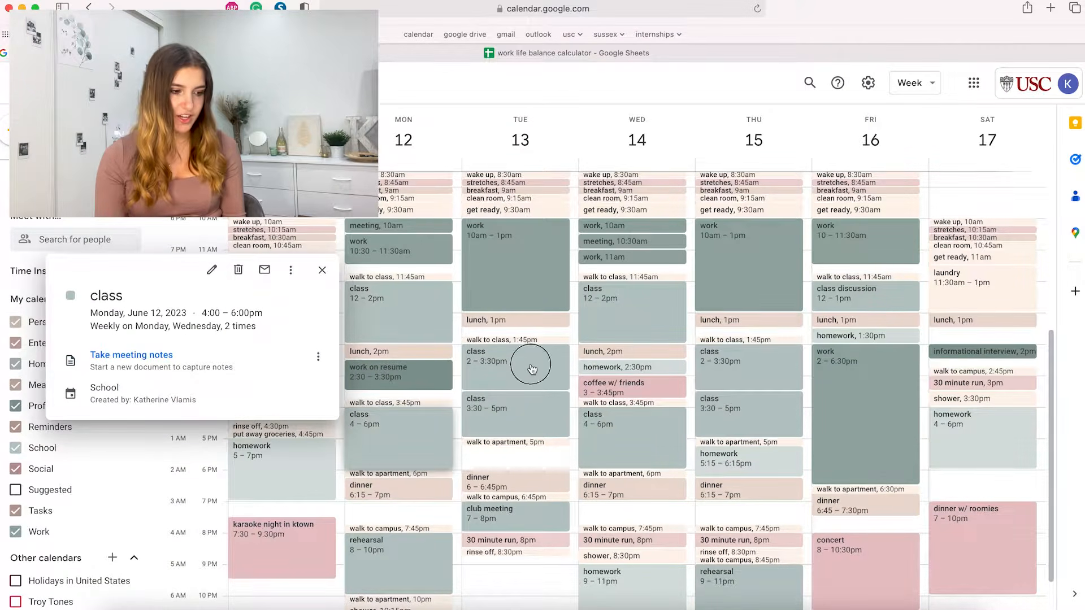
pyautogui.click(531, 365)
pyautogui.click(629, 307)
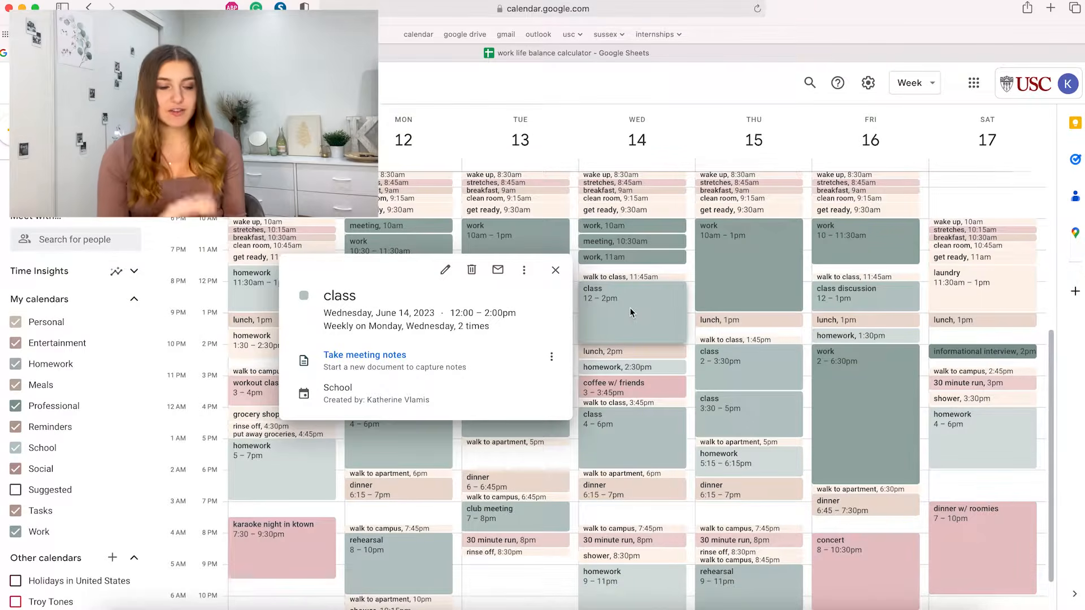
pyautogui.click(556, 270)
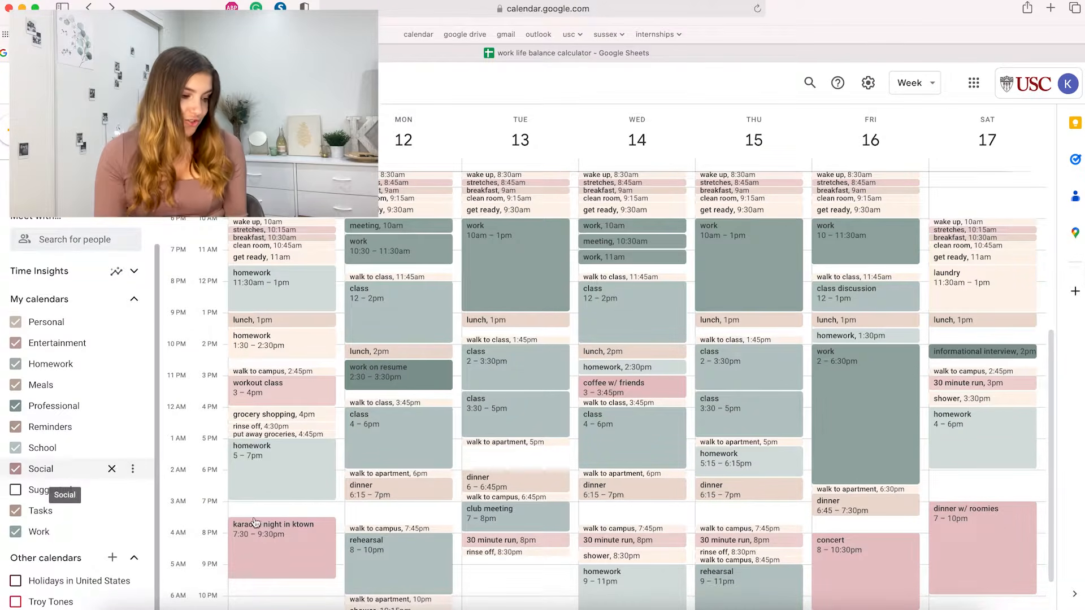
# View the Social events concert, dinner w/ roomies and coffee w/ friends, plus Tuesday's 10am work event.
pyautogui.click(865, 546)
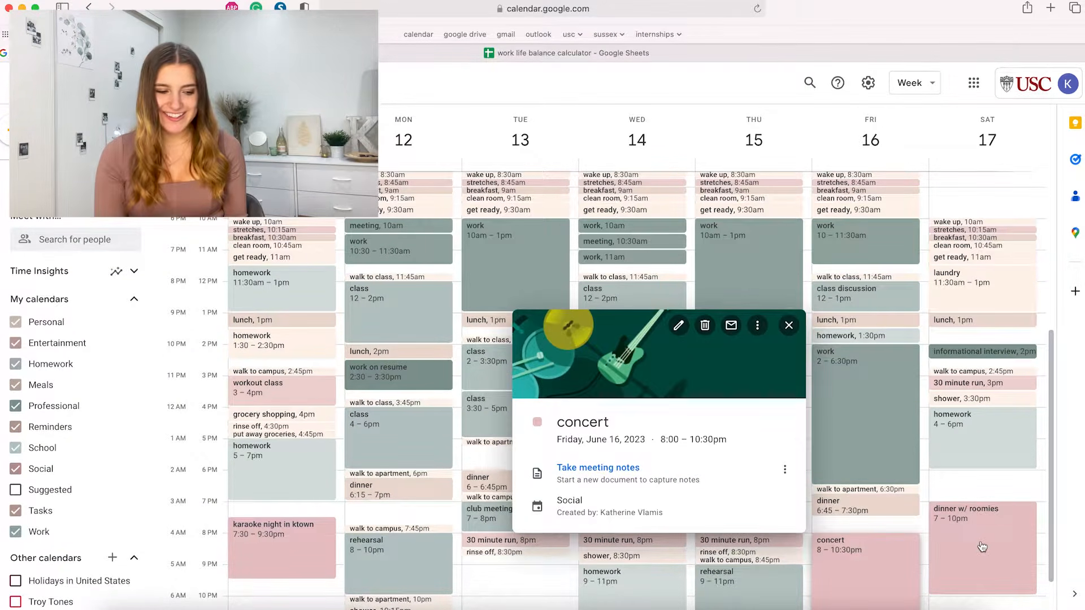
pyautogui.click(982, 546)
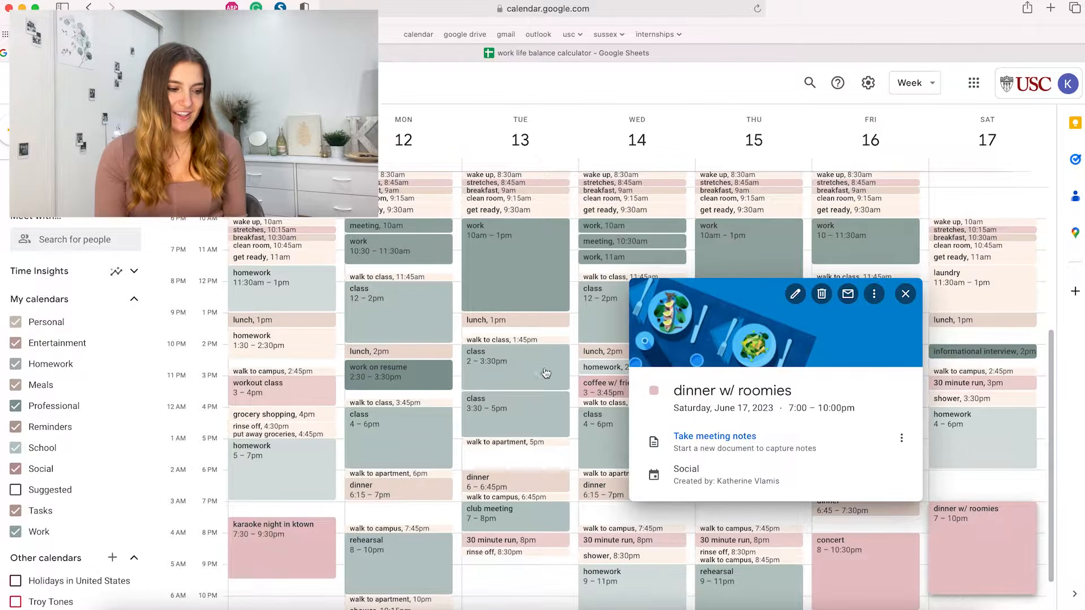
pyautogui.click(596, 388)
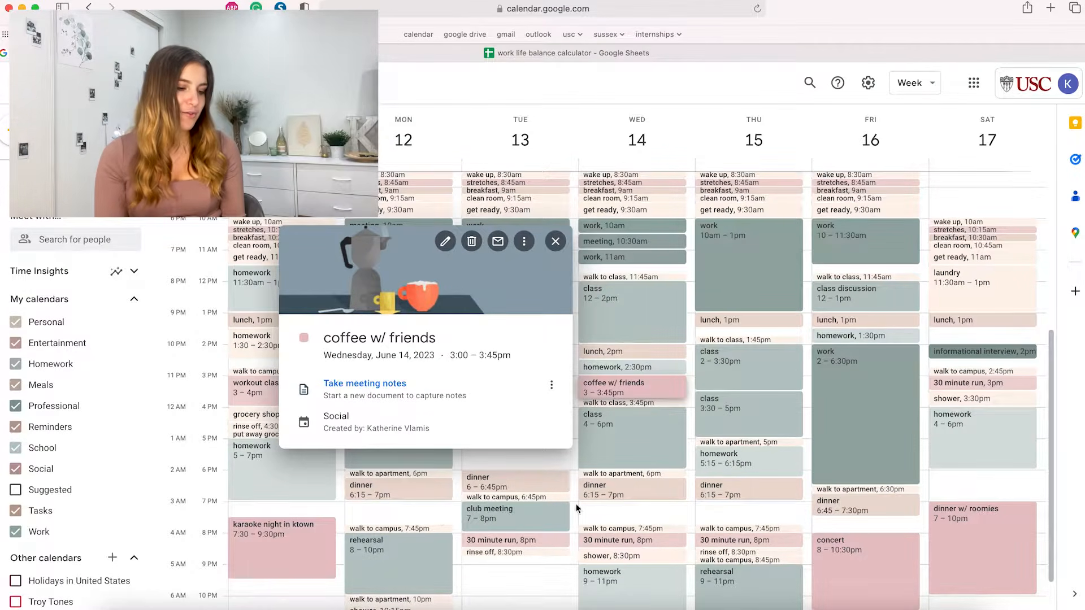
pyautogui.click(556, 241)
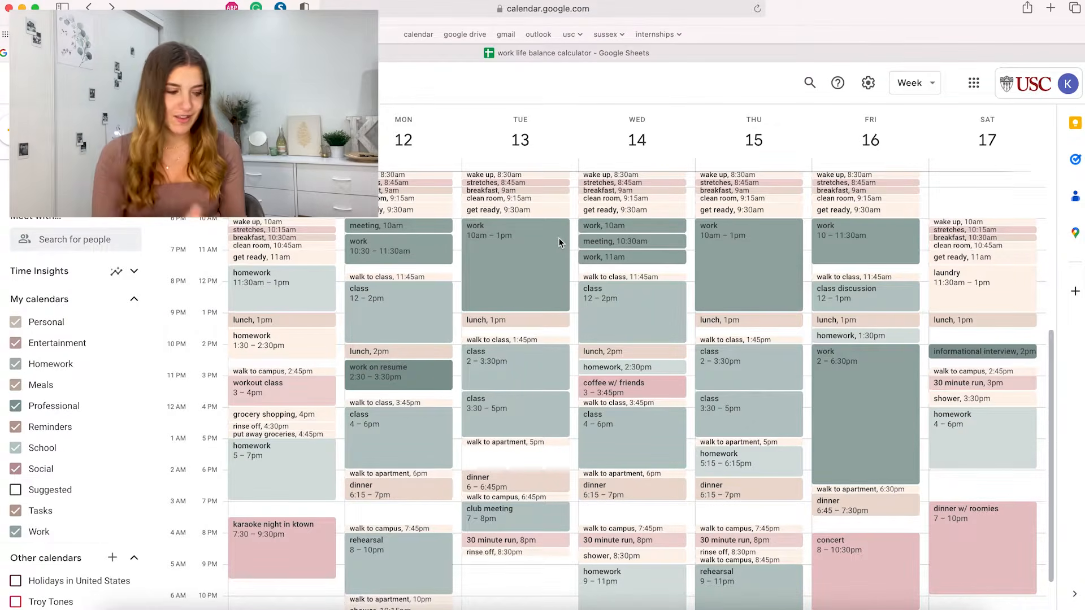
pyautogui.click(503, 287)
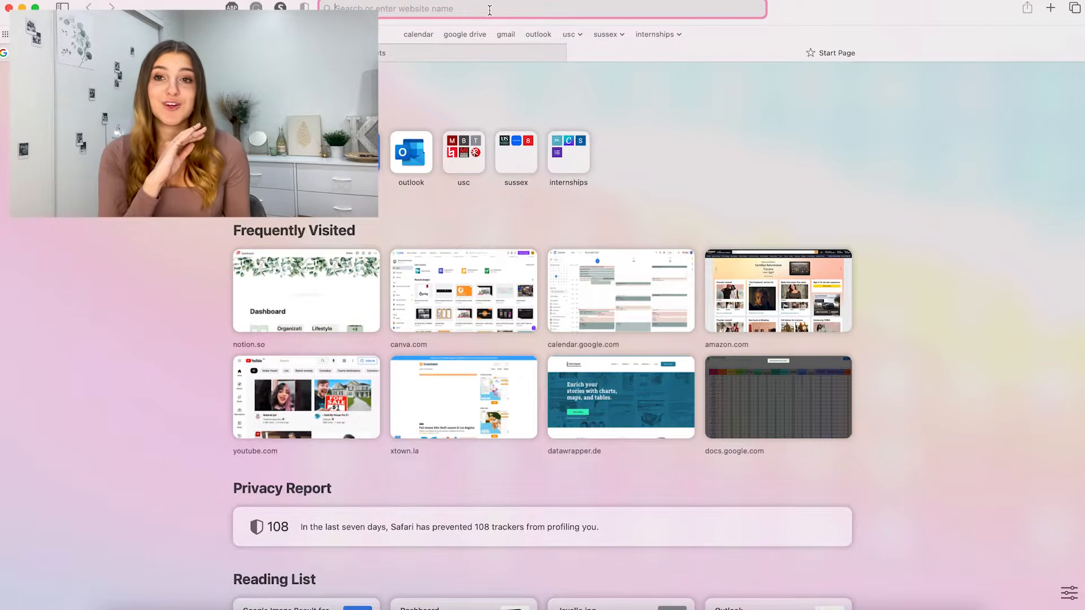
# Search the web for "pink blue and orange color palette" and open the blue, orange and pink SchemeColor.com image.
pyautogui.write('pink blue and orange colo')
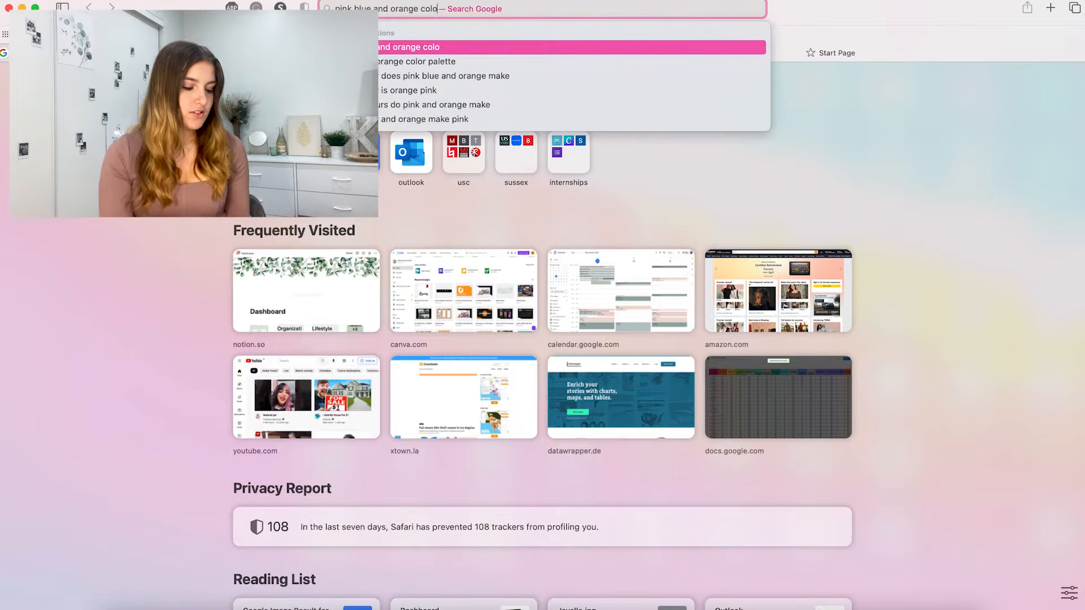
pyautogui.write('r palette')
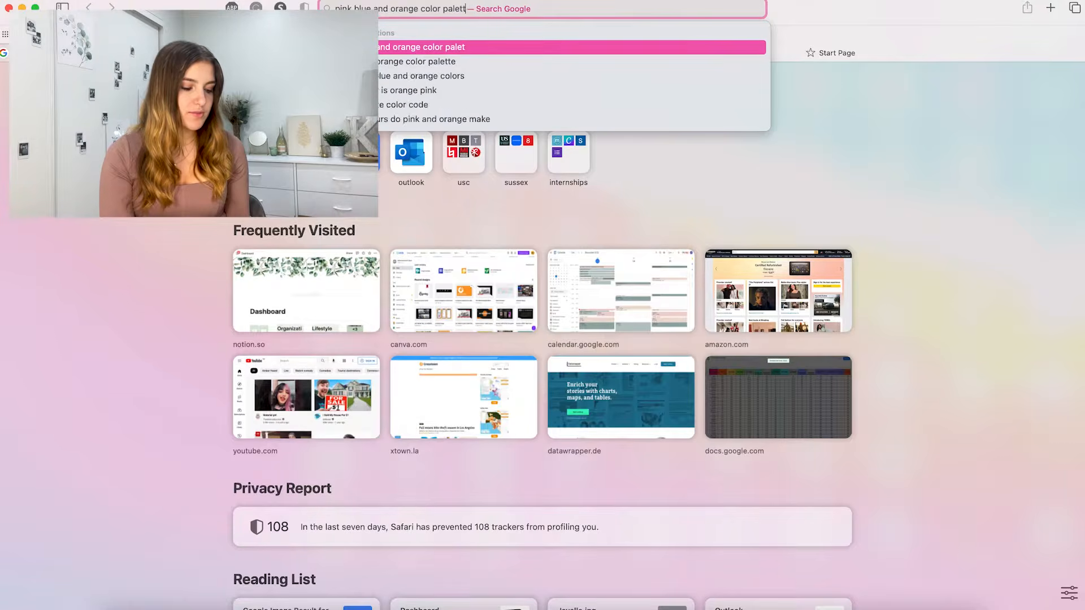
pyautogui.press('Return')
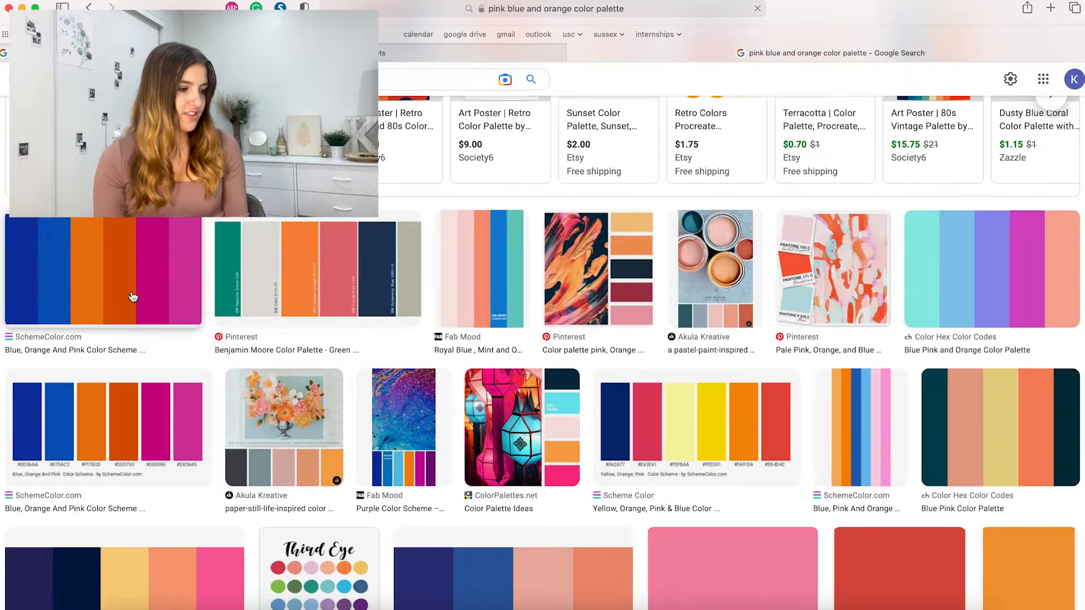
pyautogui.click(134, 296)
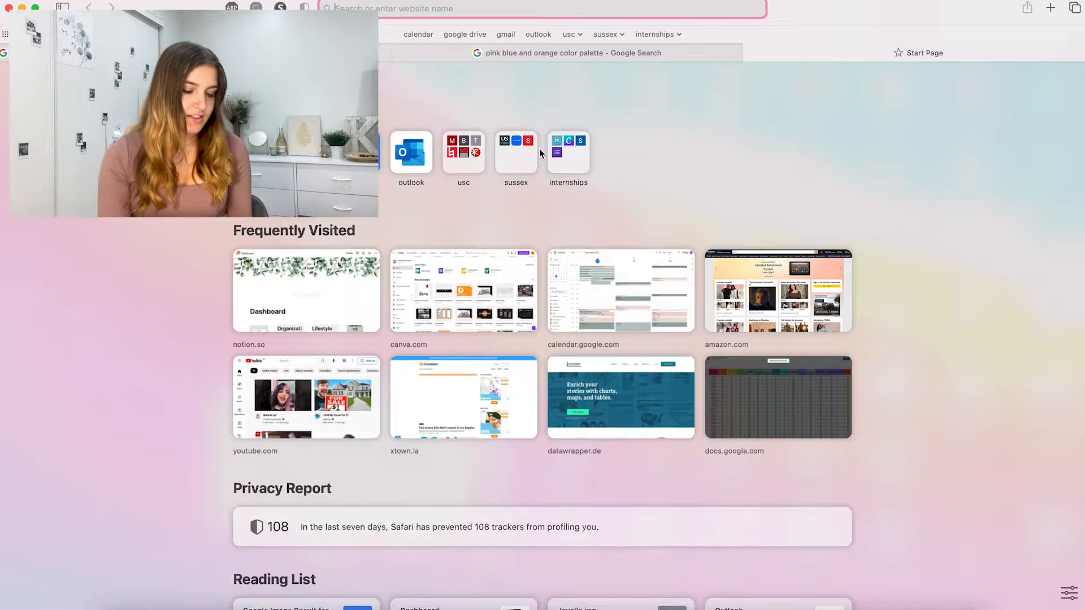
# Open coolors.co and generate five successive random color palettes.
pyautogui.write('coolors.co')
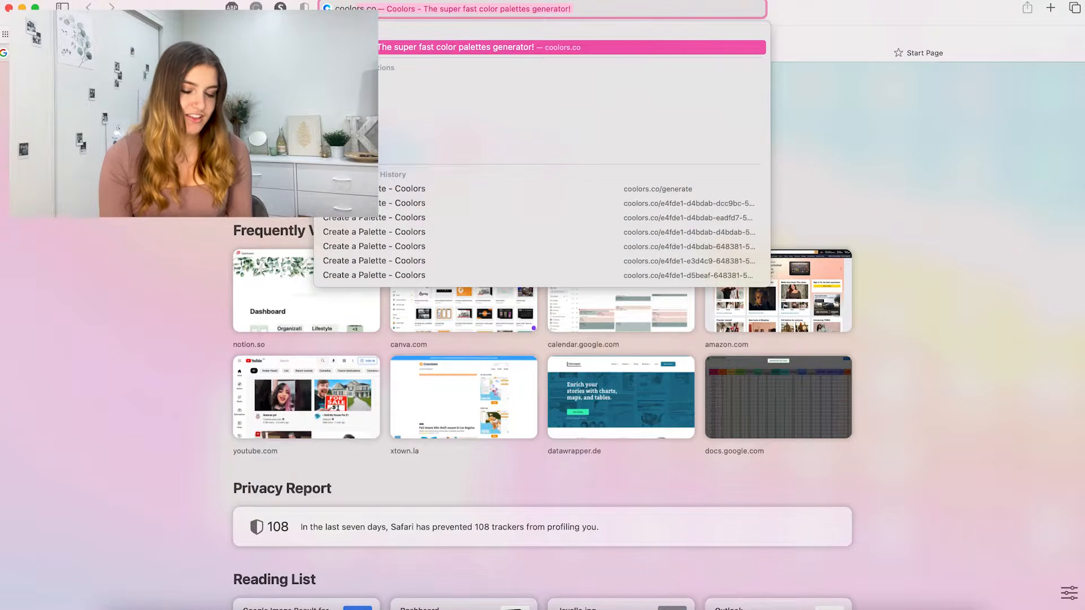
pyautogui.press('Return')
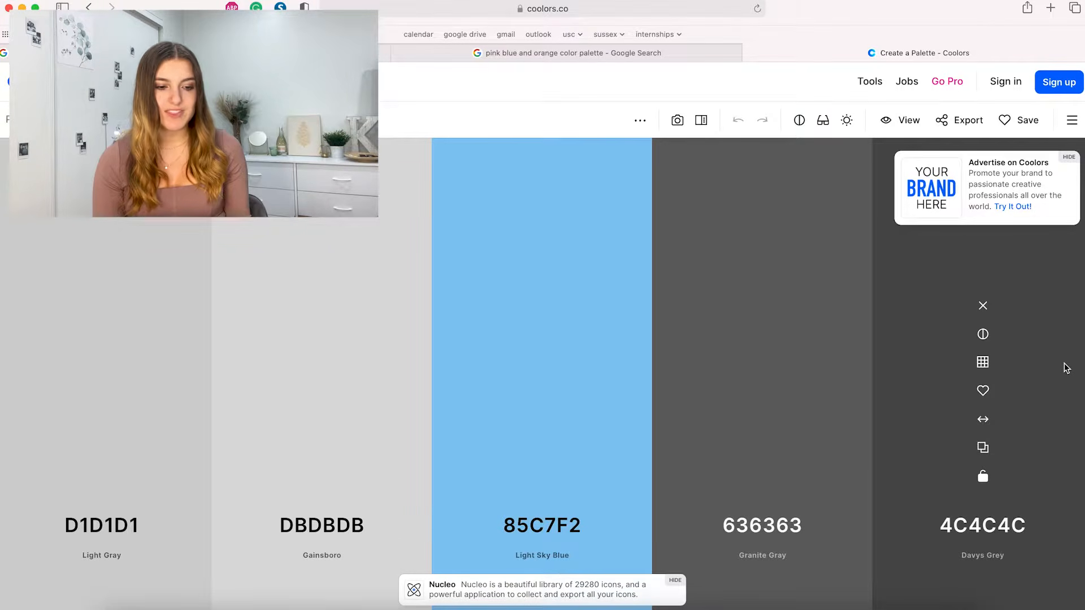
pyautogui.press('space')
pyautogui.press('space')
pyautogui.press('space')
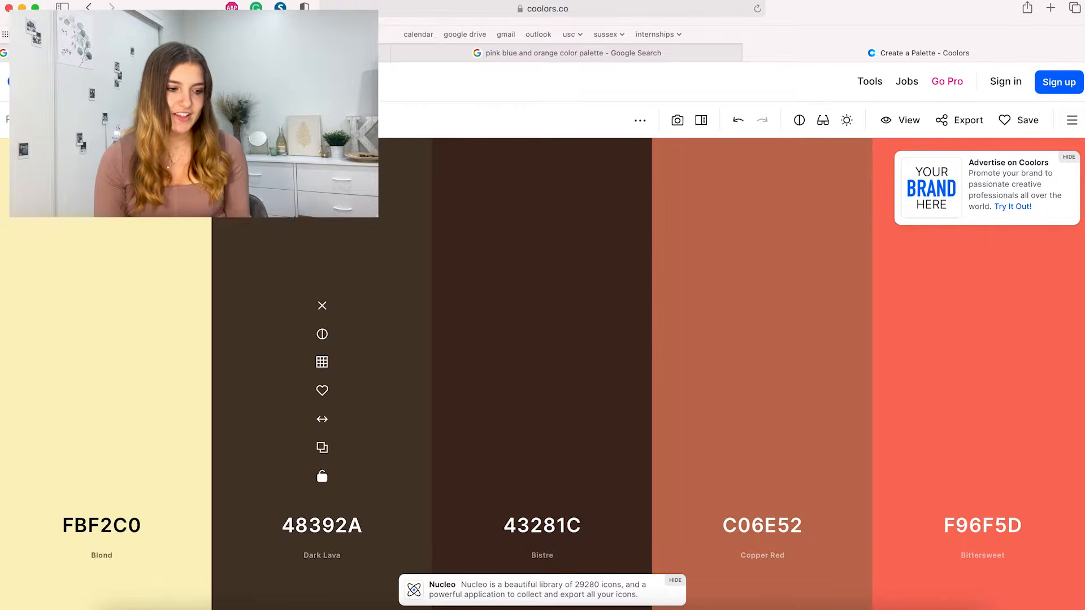
pyautogui.press('space')
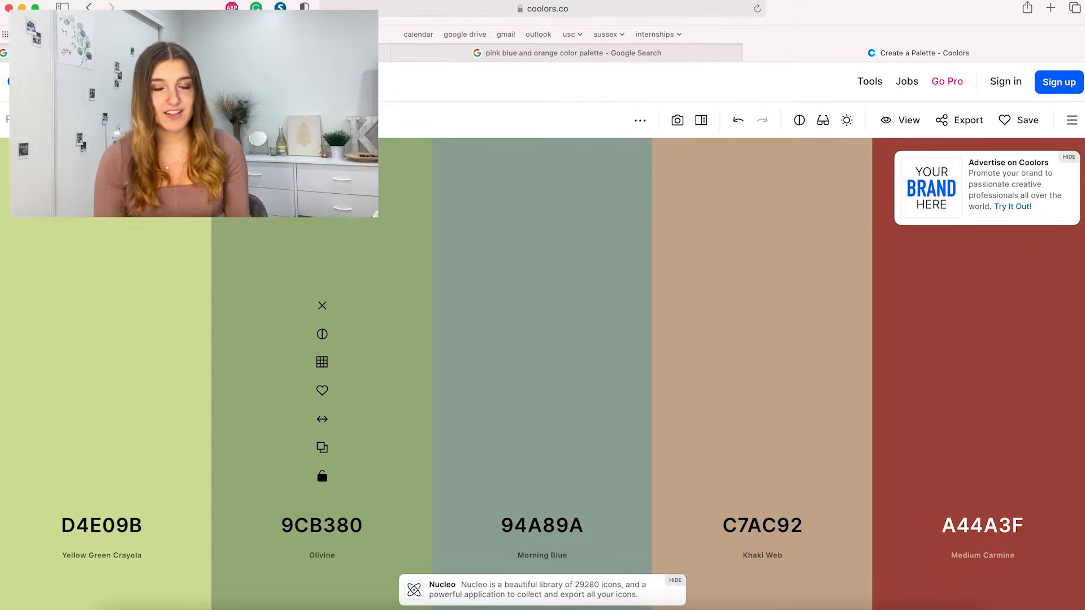
pyautogui.press('space')
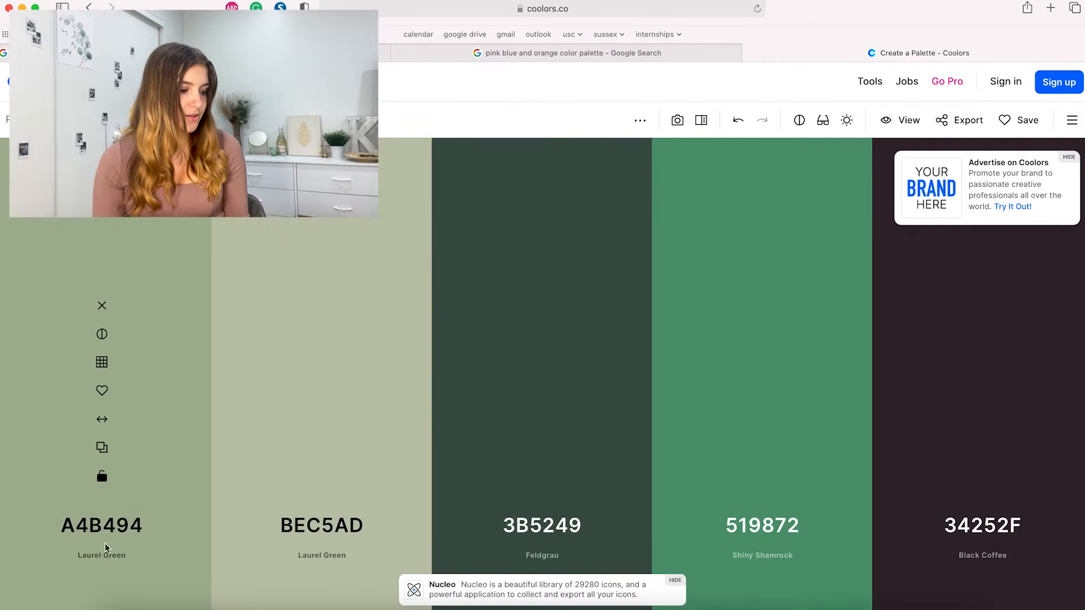
# Set the first palette color to hex 1539A3.
pyautogui.click(107, 532)
pyautogui.write('1539A3')
pyautogui.click(297, 402)
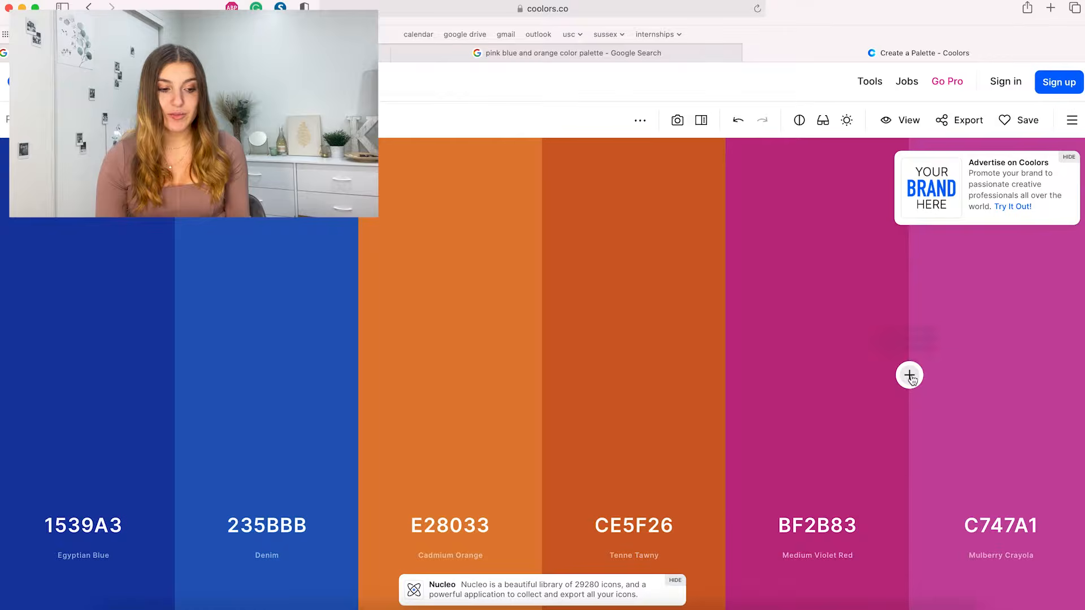
# Add an in-between color between BF2B83 and C747A1 and move it to the end of the palette.
pyautogui.click(909, 377)
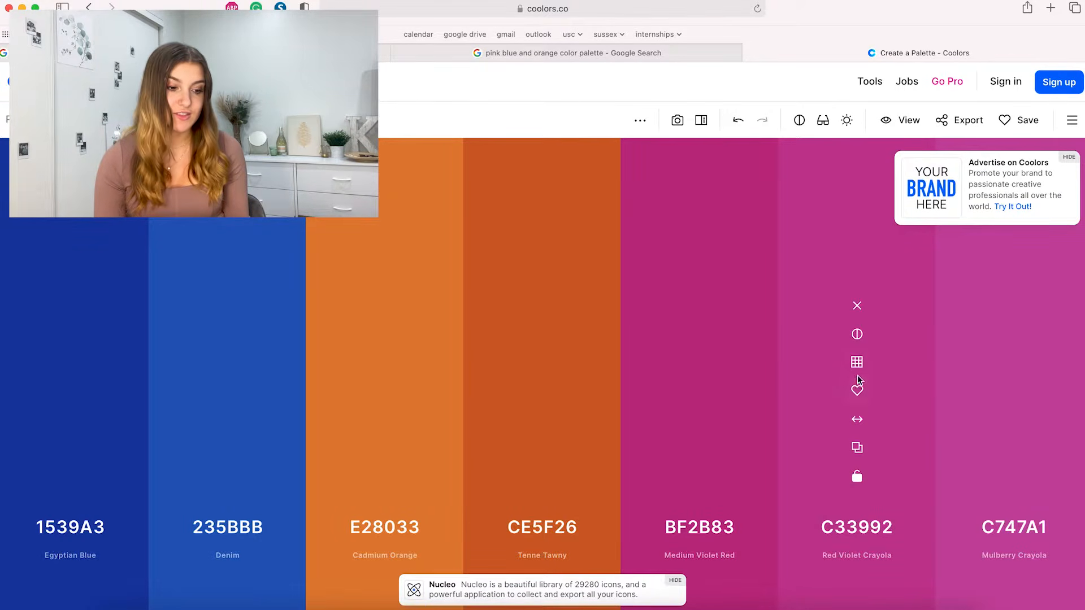
pyautogui.moveTo(858, 419); pyautogui.dragTo(1012, 419)
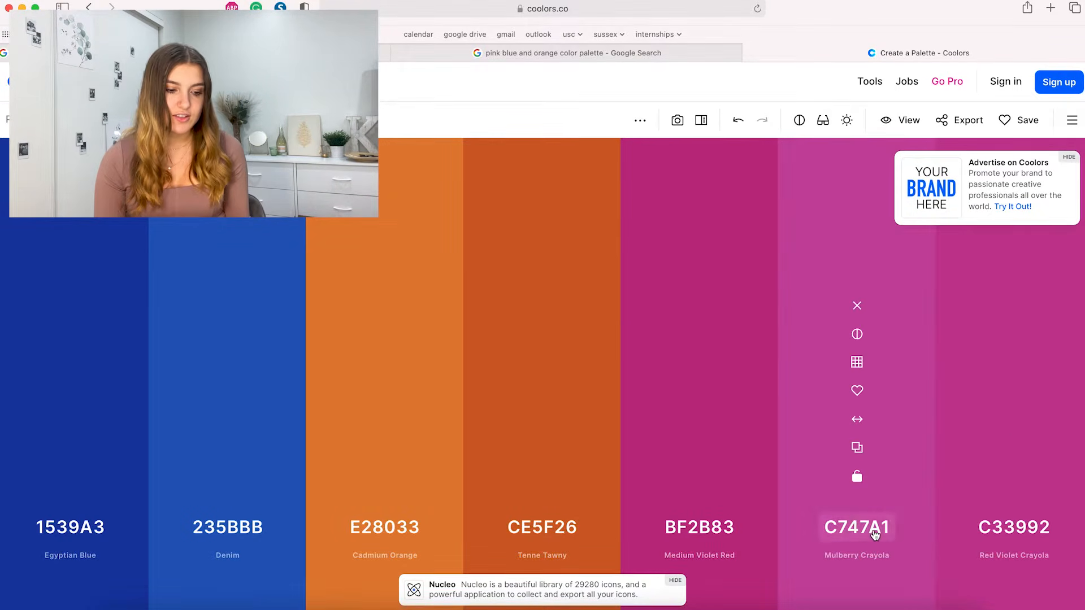
# Copy hex C747A1 onto the last palette color and change that color to the lighter shade D473B7.
pyautogui.click(874, 528)
pyautogui.press('super+c')
pyautogui.click(1014, 523)
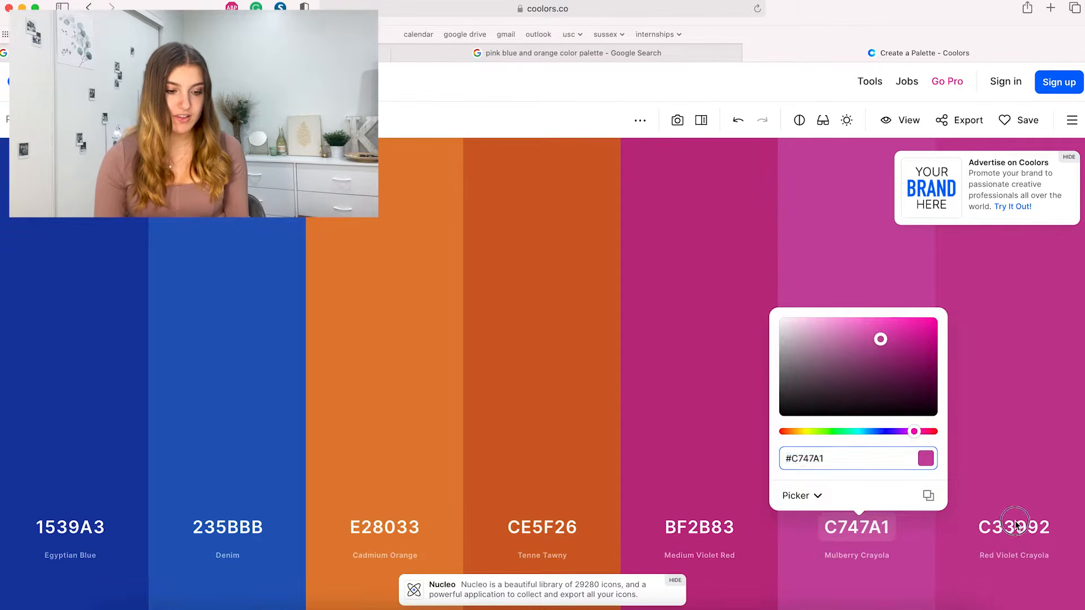
pyautogui.click(1020, 531)
pyautogui.press('super+v')
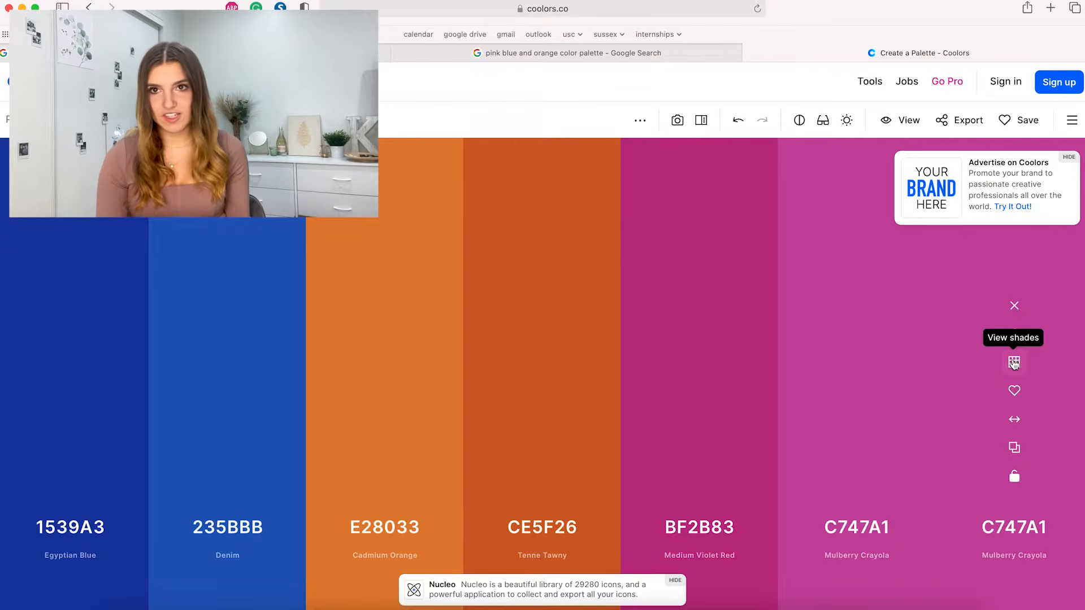
pyautogui.click(1014, 364)
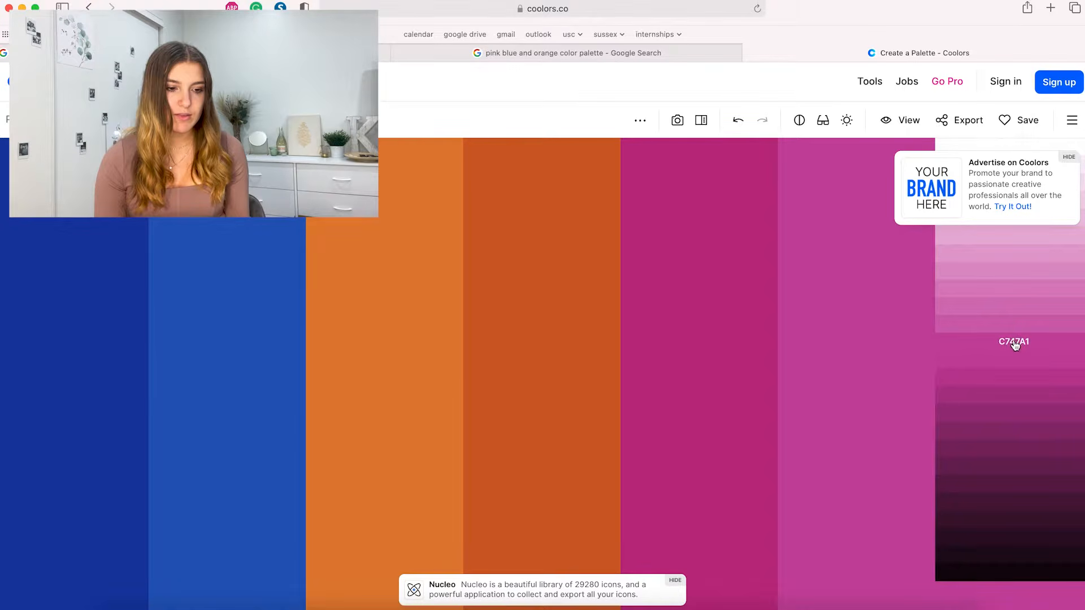
pyautogui.click(1022, 291)
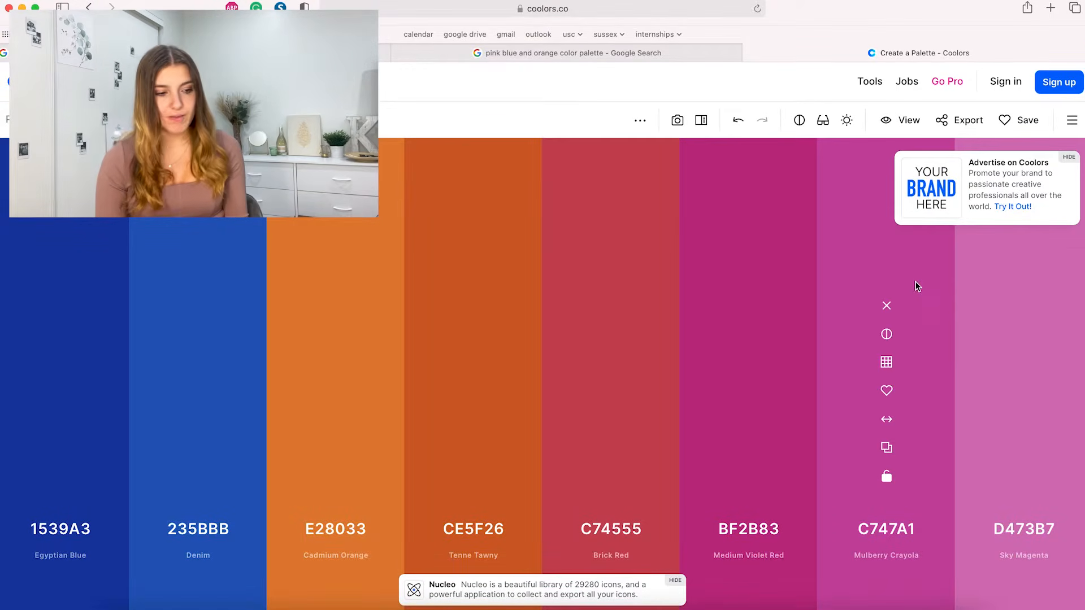
# Remove the last color, D473B7, and export the palette as a PDF titled "color palette for calendar".
pyautogui.click(1025, 305)
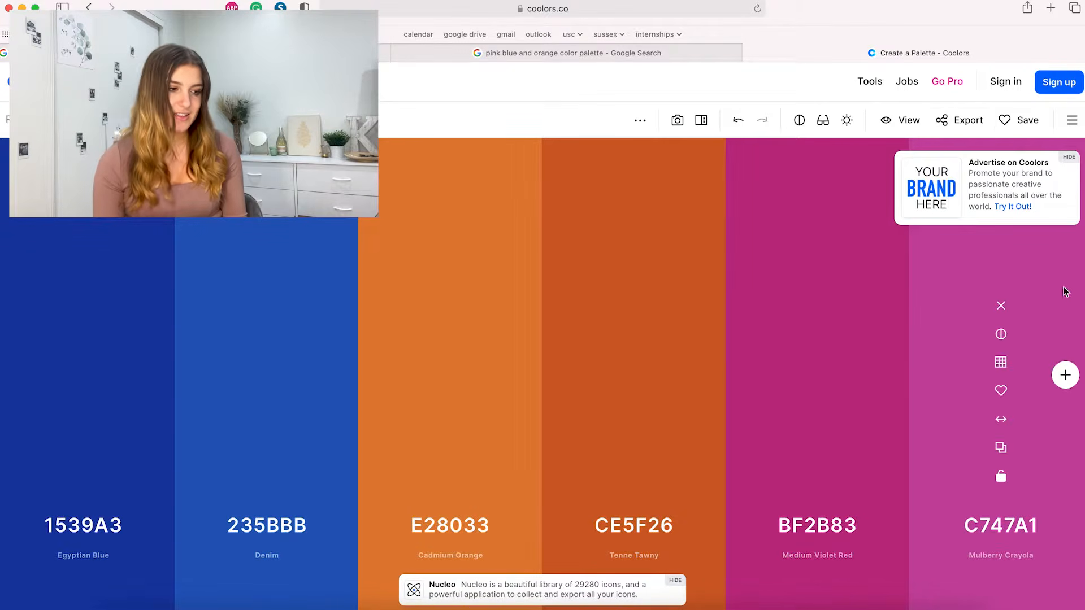
pyautogui.click(972, 121)
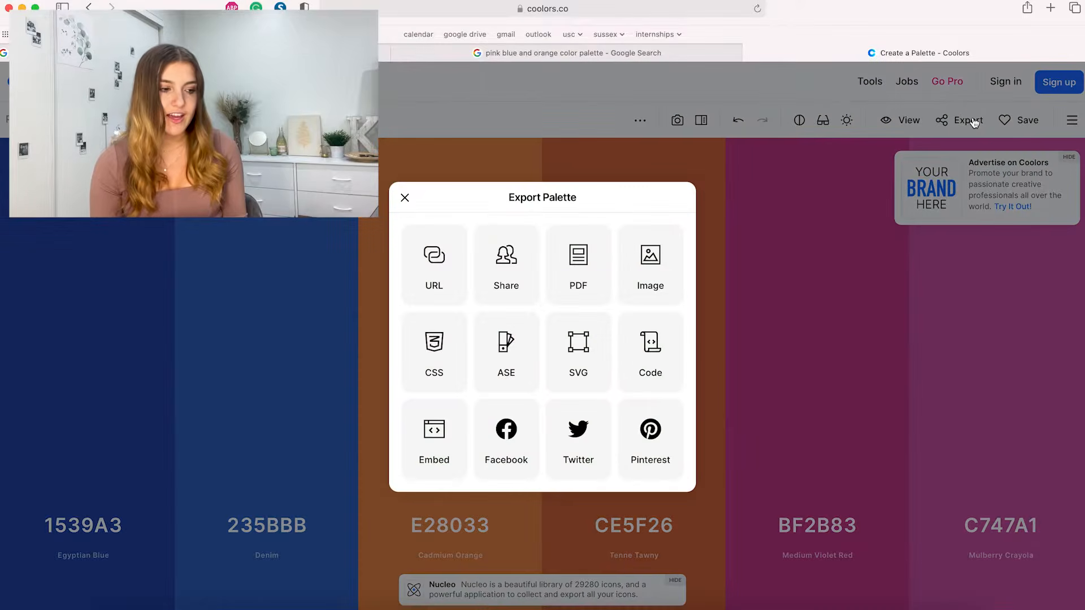
pyautogui.click(584, 272)
pyautogui.write('color palette for calendar')
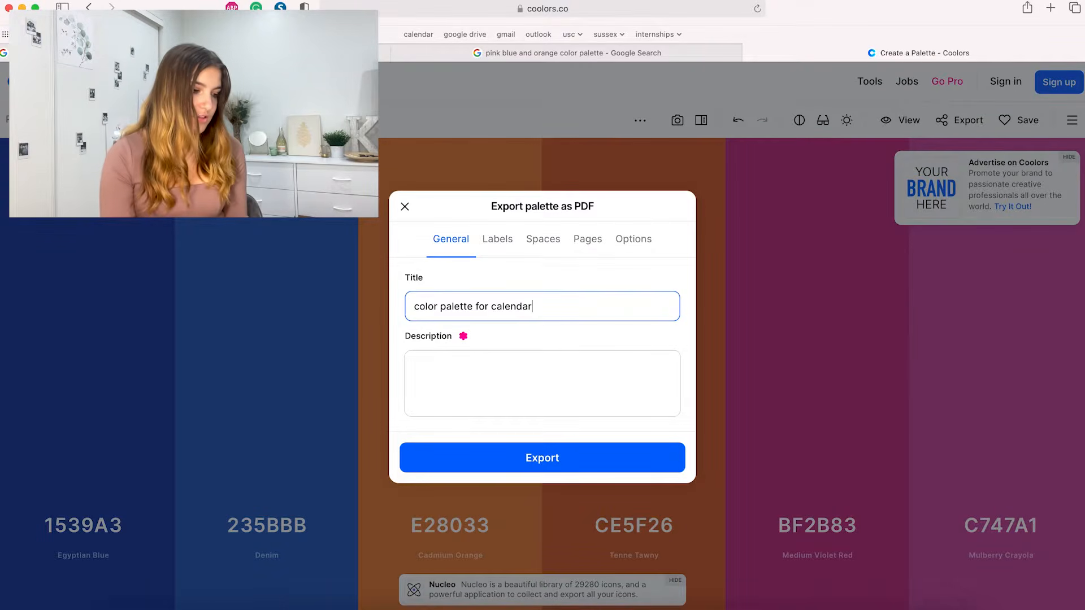
pyautogui.press('Return')
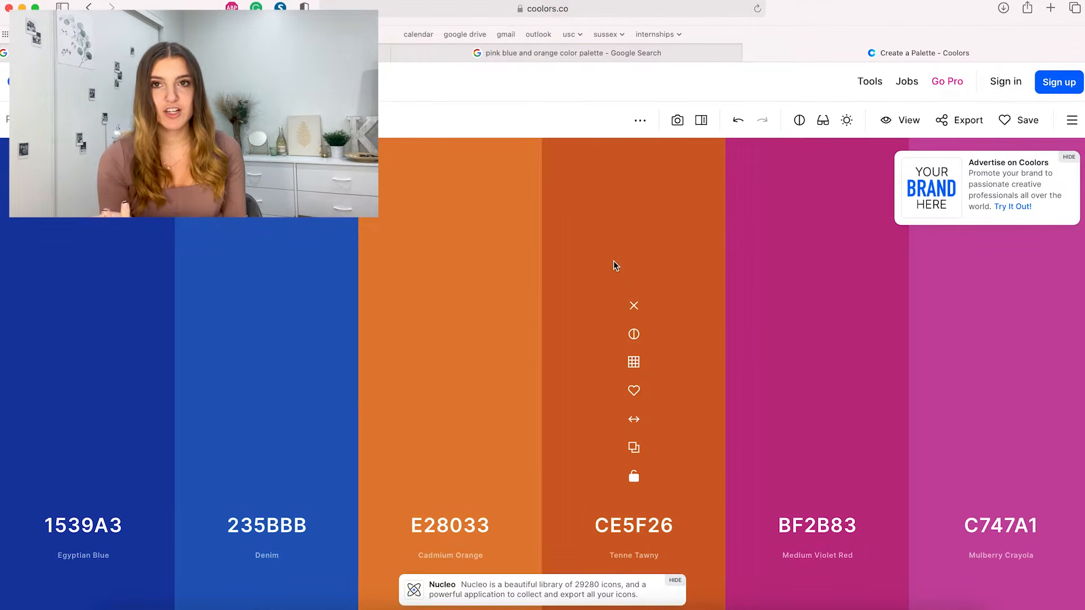
# Open the exported palette PDF and look over its color swatches and hex codes.
pyautogui.scroll(-3, 873, 193)
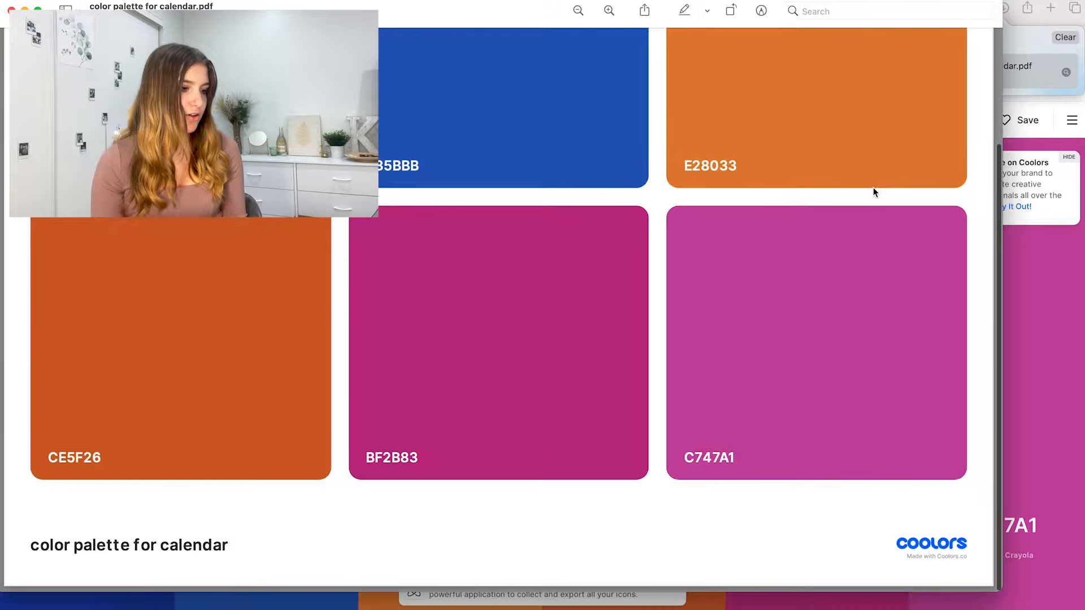
pyautogui.scroll(2, 873, 192)
pyautogui.scroll(-1, 873, 193)
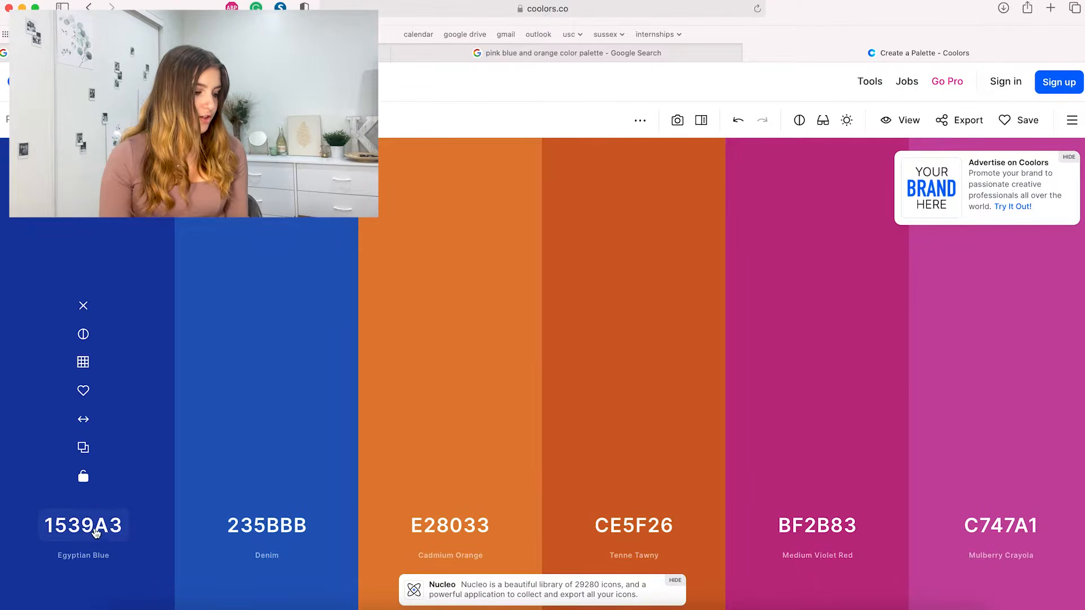
# Copy hex 1539A3 from the palette and save it as the Work calendar's custom color in Google Calendar.
pyautogui.click(94, 532)
pyautogui.press('super+c')
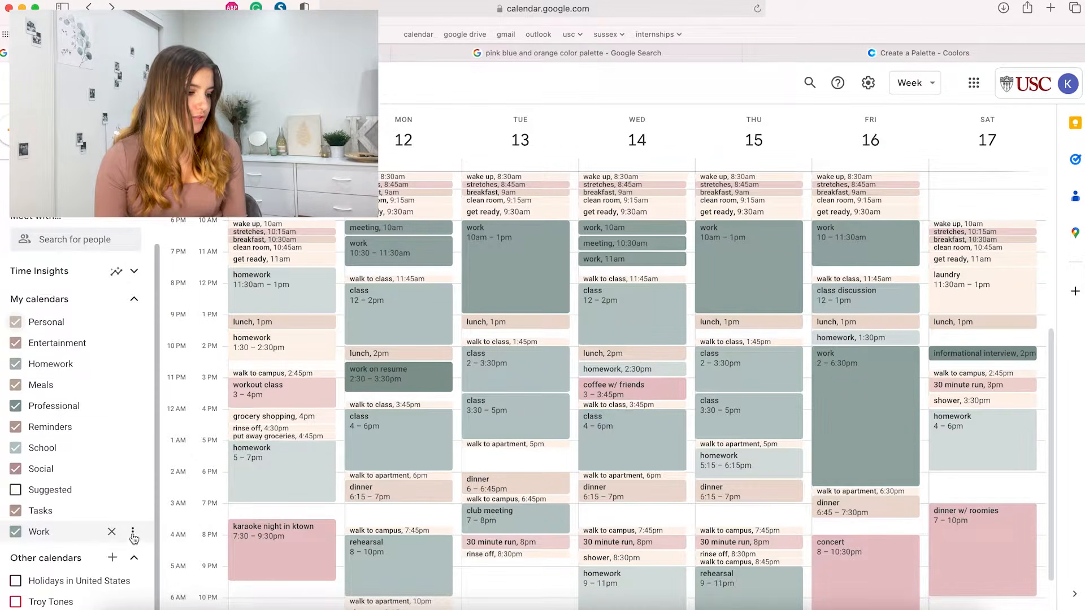
pyautogui.click(134, 534)
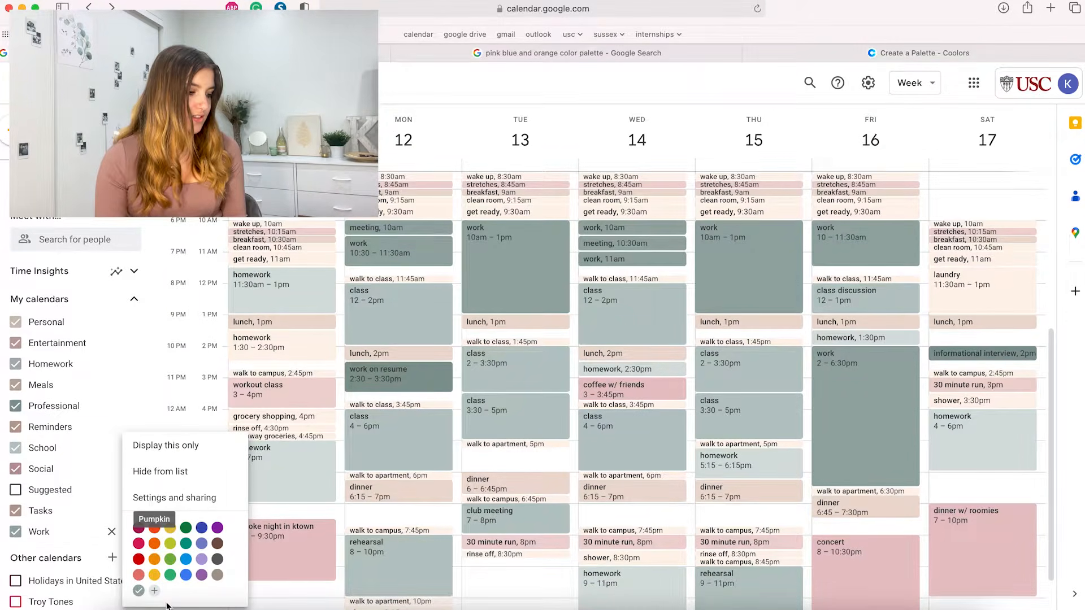
pyautogui.click(154, 593)
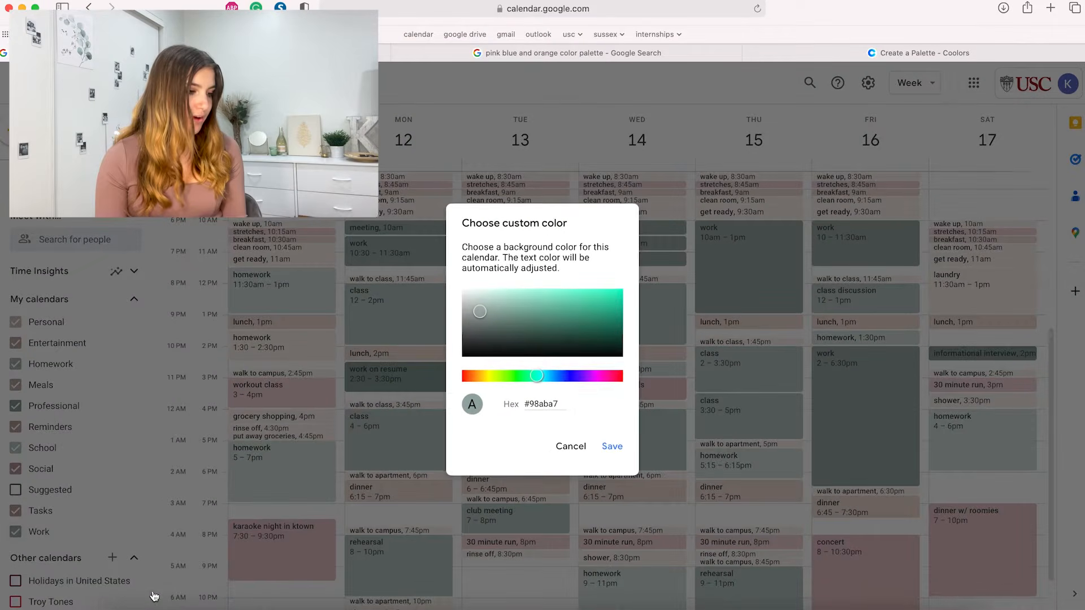
pyautogui.press('super+v')
pyautogui.click(614, 448)
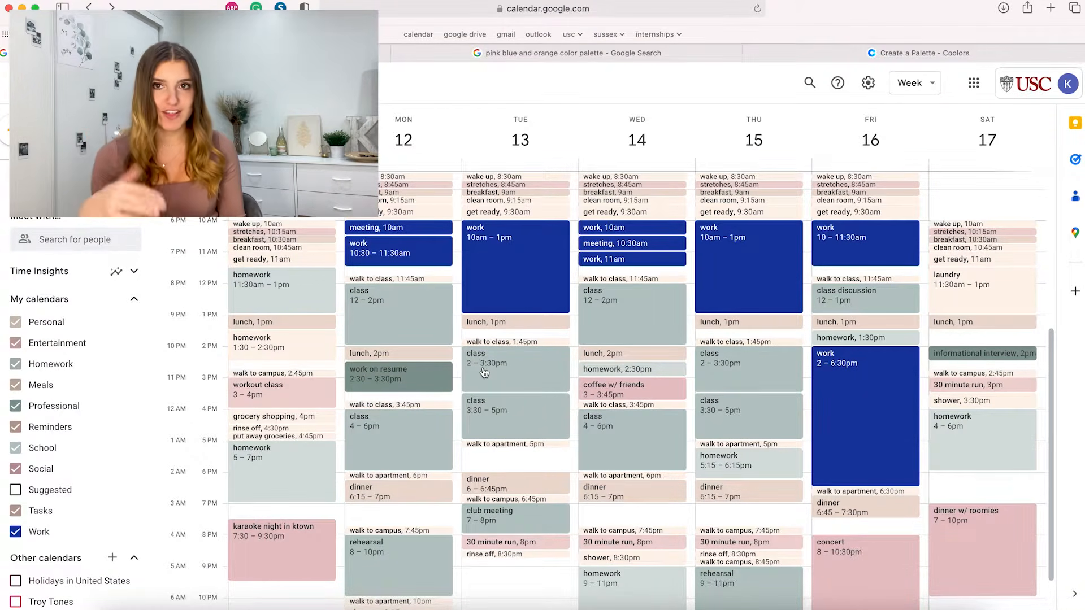
# Copy hex 235BBB from the Coolors palette and save it as the Homework calendar's custom color in Google Calendar.
pyautogui.click(873, 52)
pyautogui.click(298, 526)
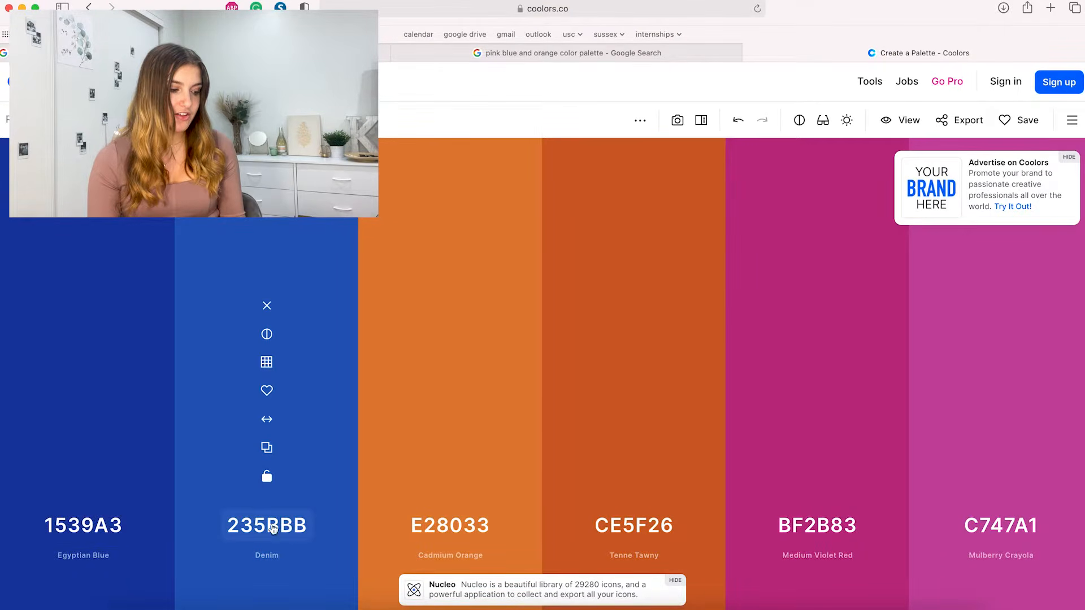
pyautogui.click(271, 529)
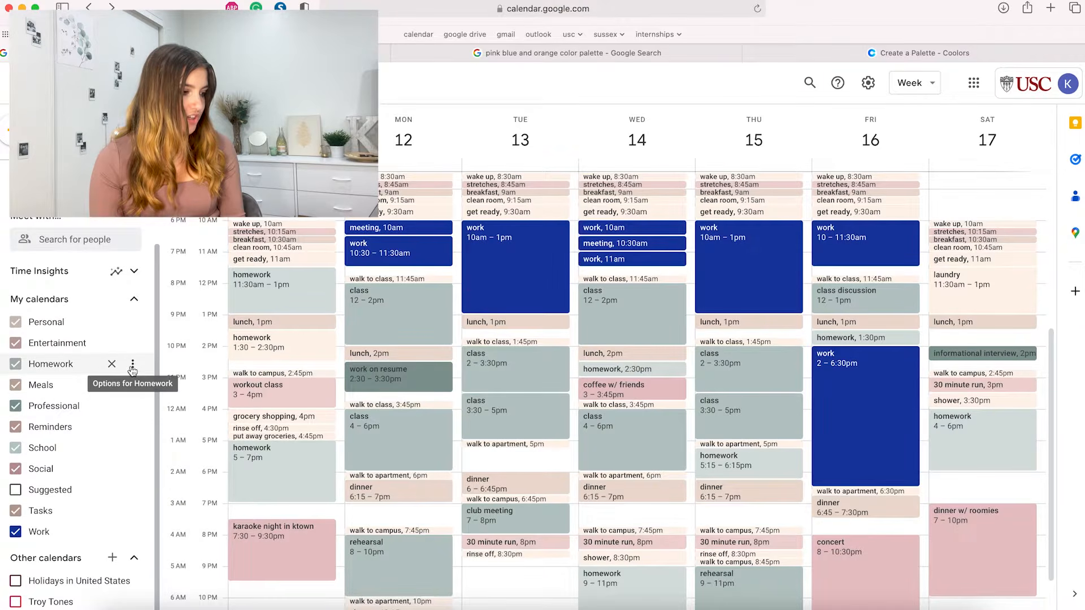
pyautogui.click(131, 368)
pyautogui.click(154, 507)
pyautogui.click(616, 452)
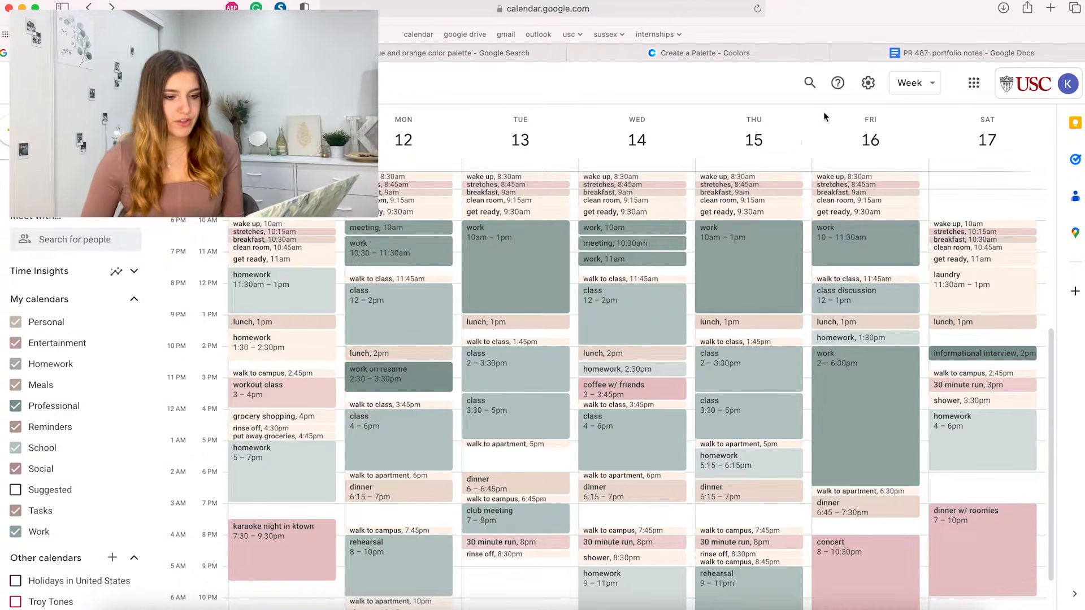
# Open the Google Calendar settings and review the secondary time zone, event and view options.
pyautogui.click(870, 83)
pyautogui.click(881, 119)
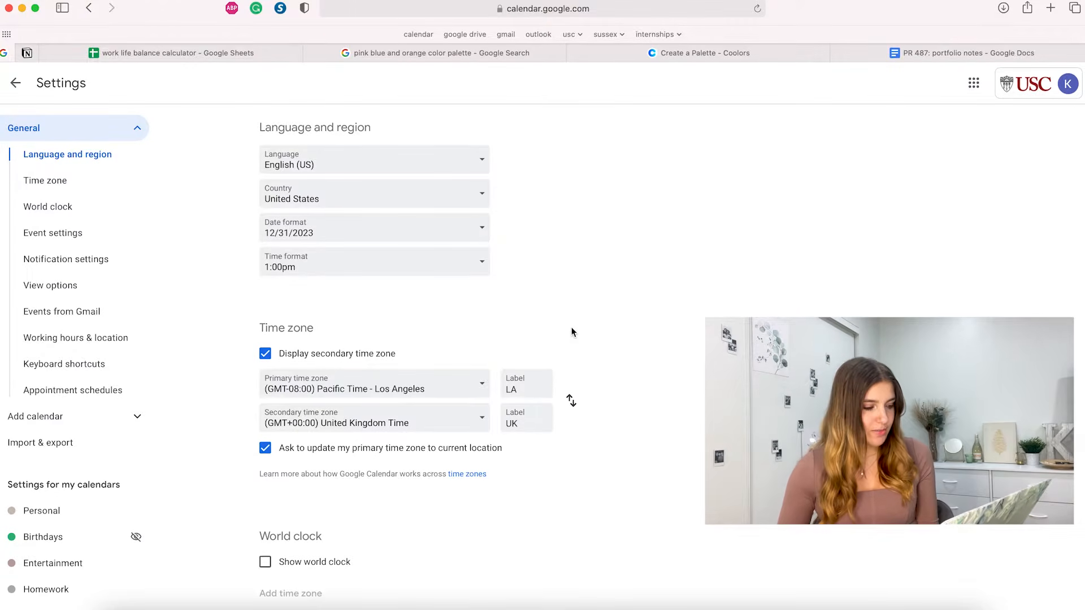
pyautogui.scroll(-5, 596, 276)
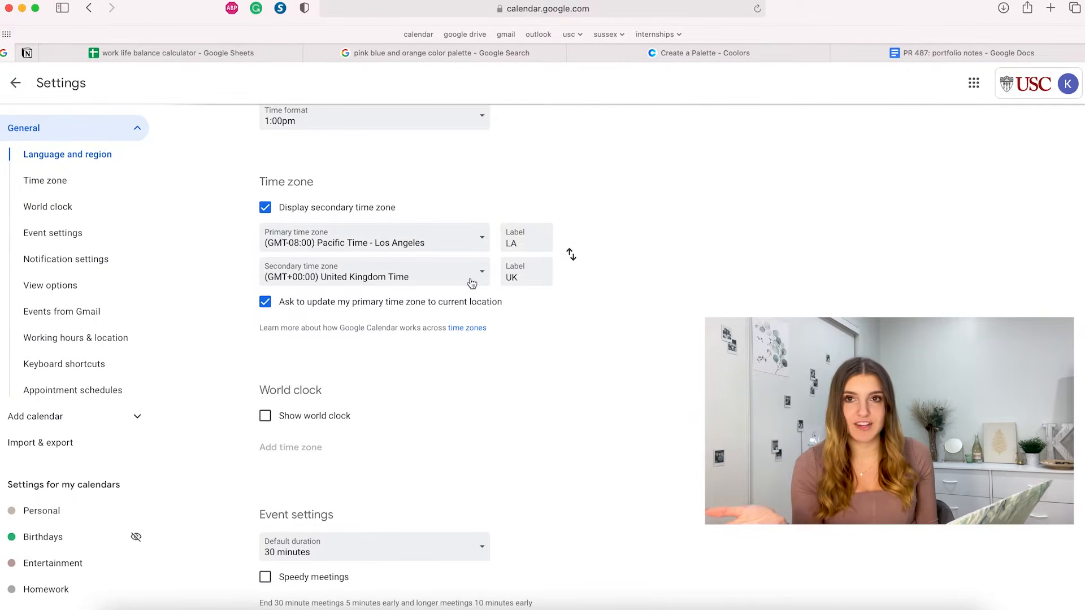
pyautogui.click(265, 207)
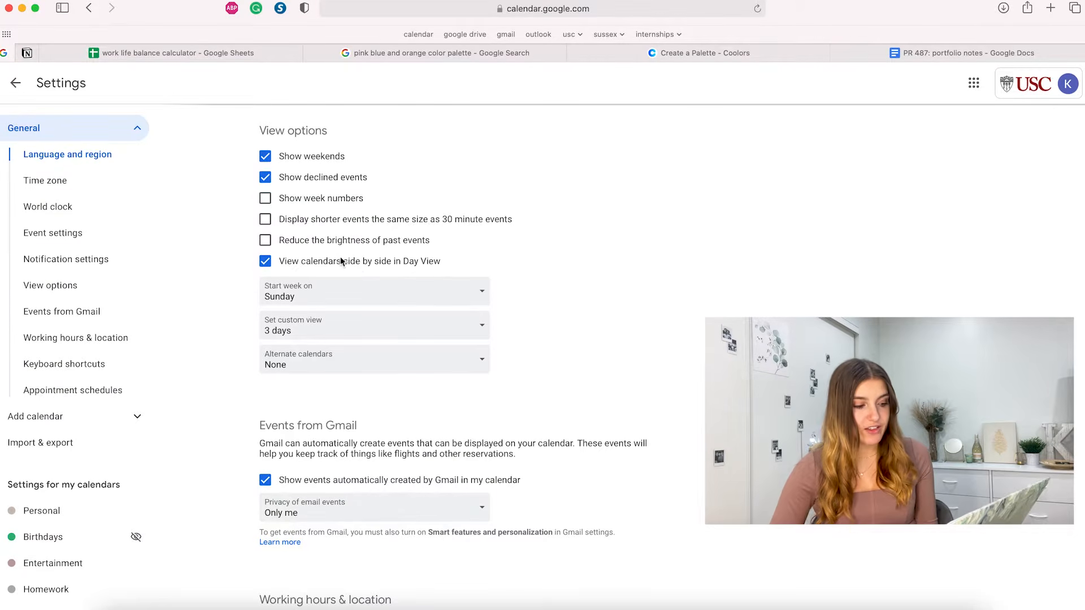
pyautogui.scroll(-9, 396, 270)
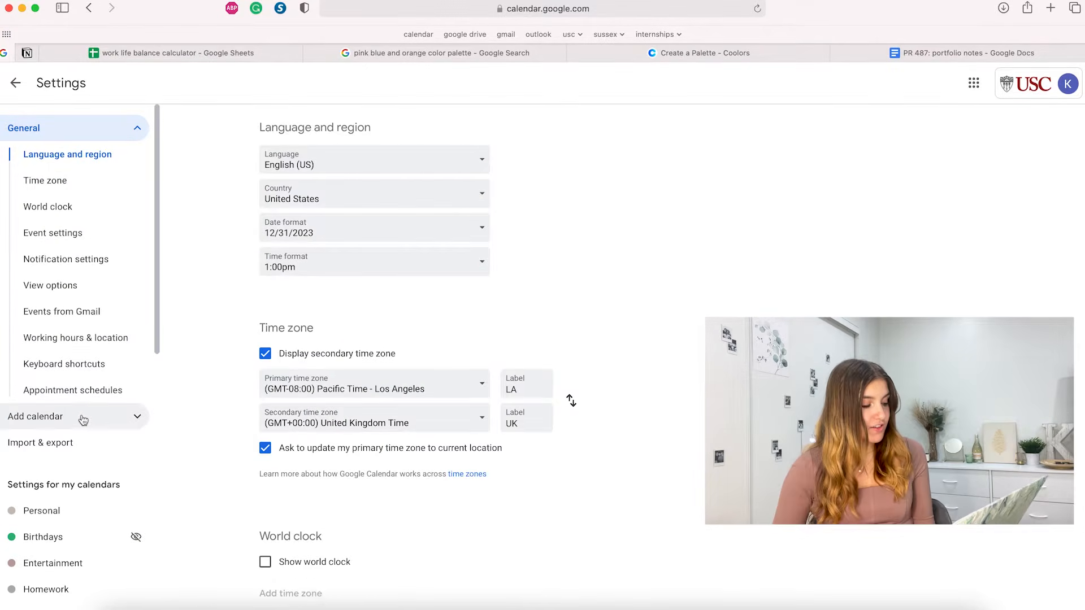
# Browse the calendars of interest, covering regional and religious holidays, sports teams and Phases of the Moon.
pyautogui.click(86, 421)
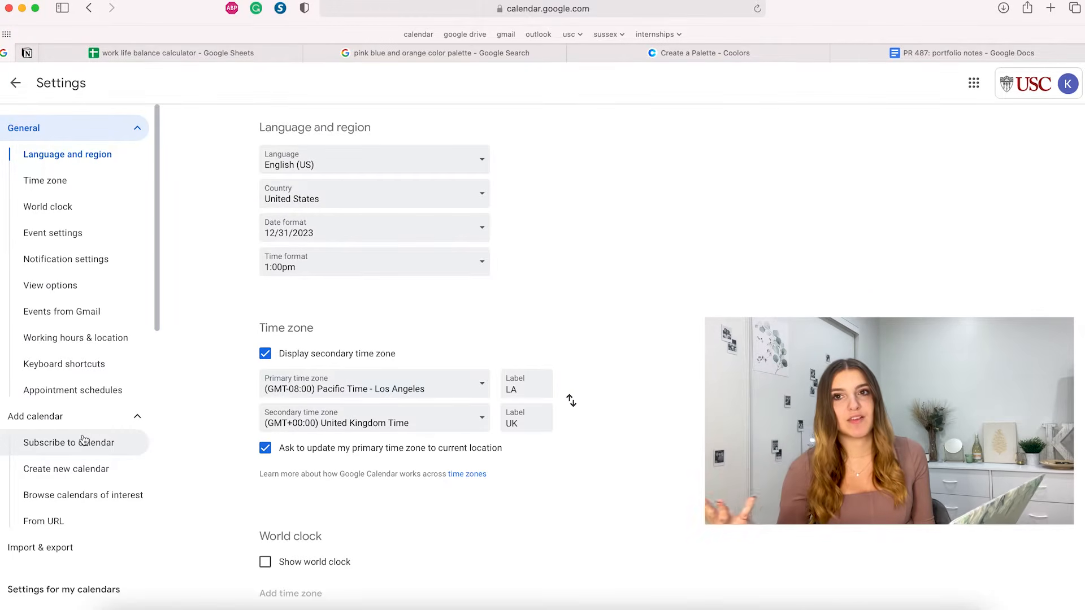
pyautogui.click(85, 497)
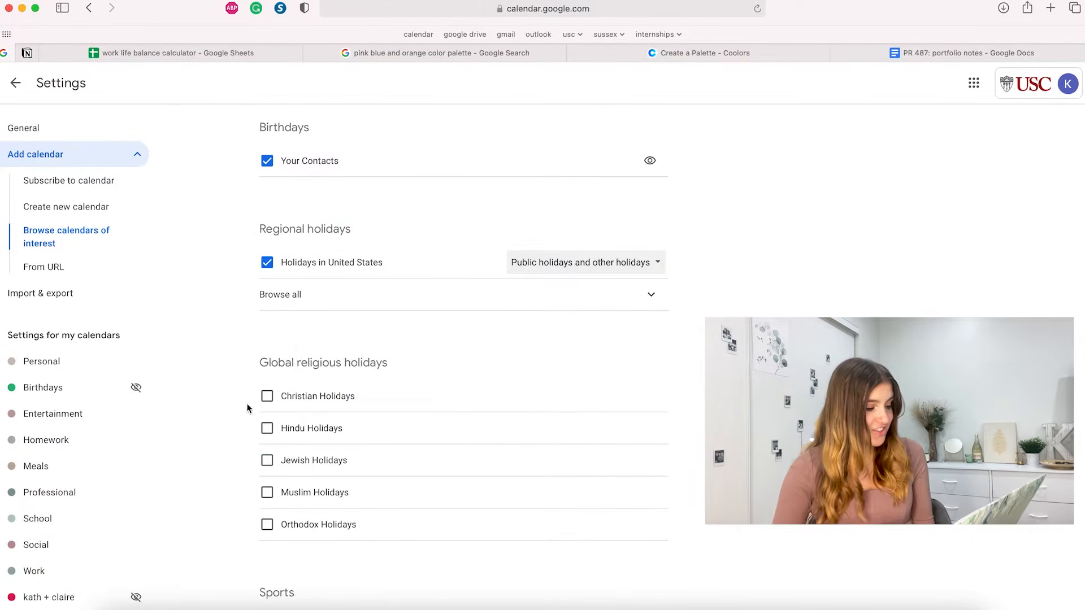
pyautogui.scroll(-10, 438, 288)
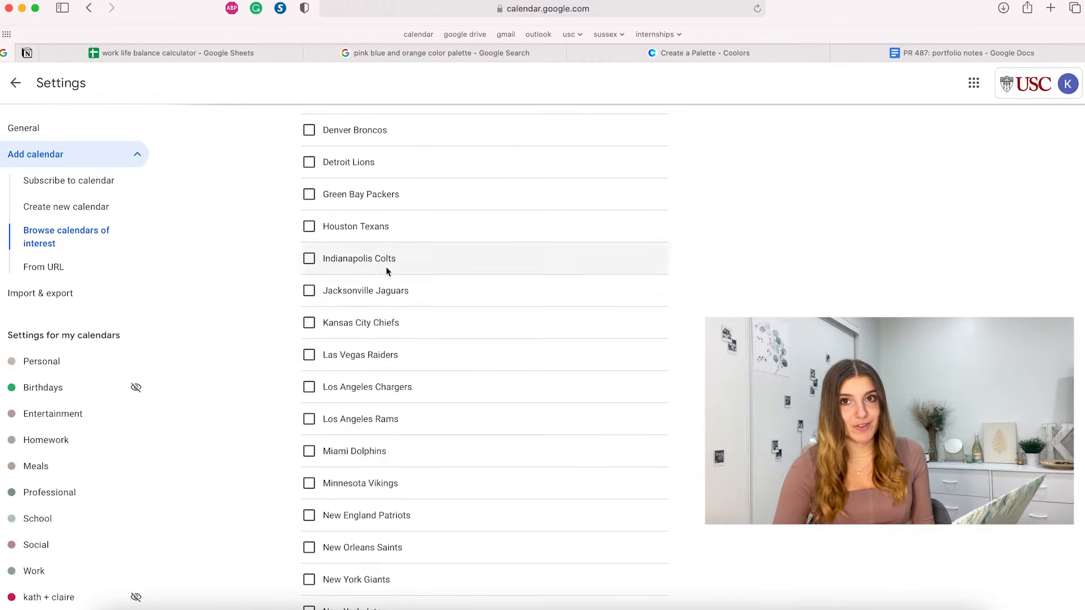
pyautogui.scroll(-3, 387, 460)
pyautogui.scroll(-6, 385, 459)
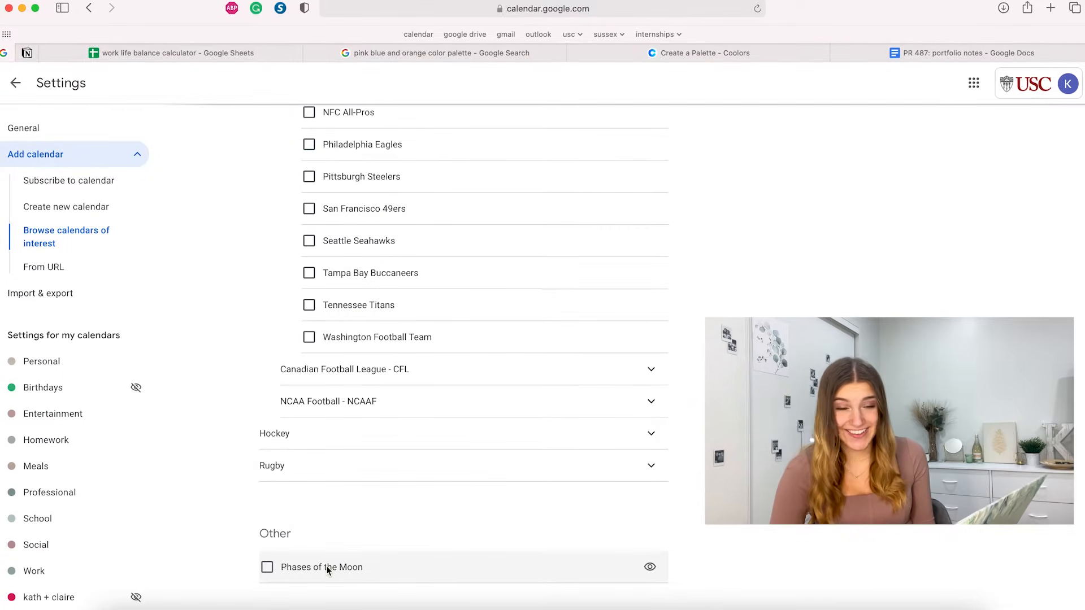
pyautogui.scroll(20, 356, 440)
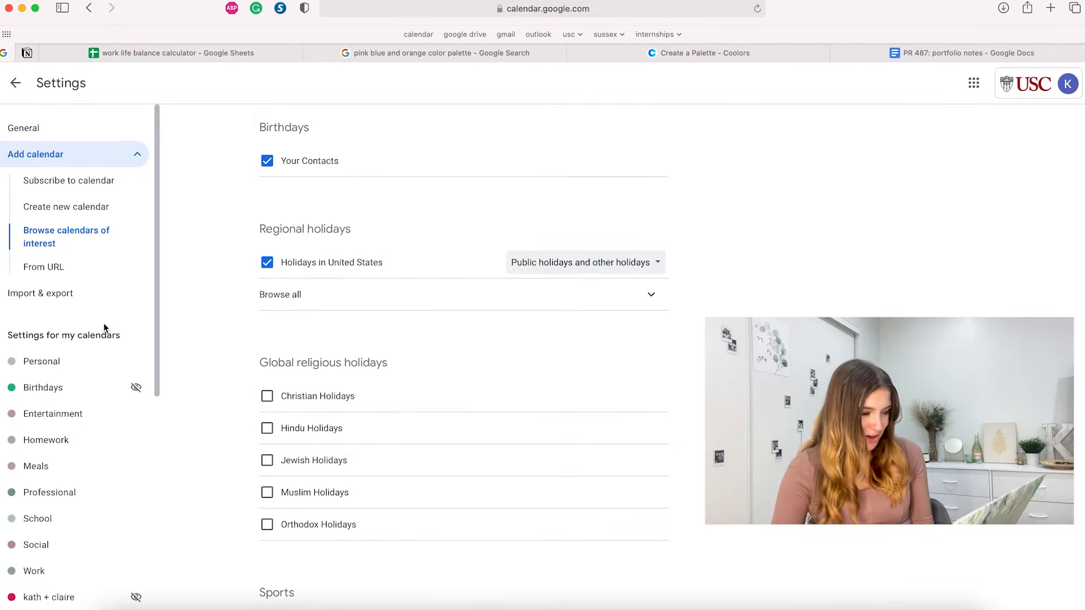
# Create a new calendar named "coffee chats" and return to the weekly view to find it among the calendars.
pyautogui.click(66, 207)
pyautogui.write('coffee chats')
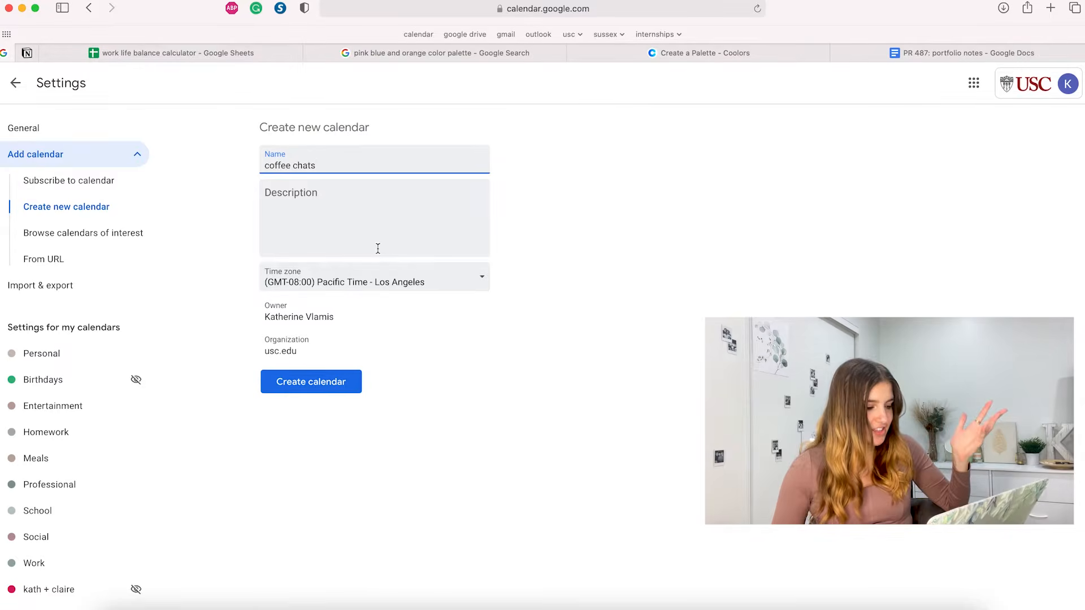
pyautogui.click(332, 380)
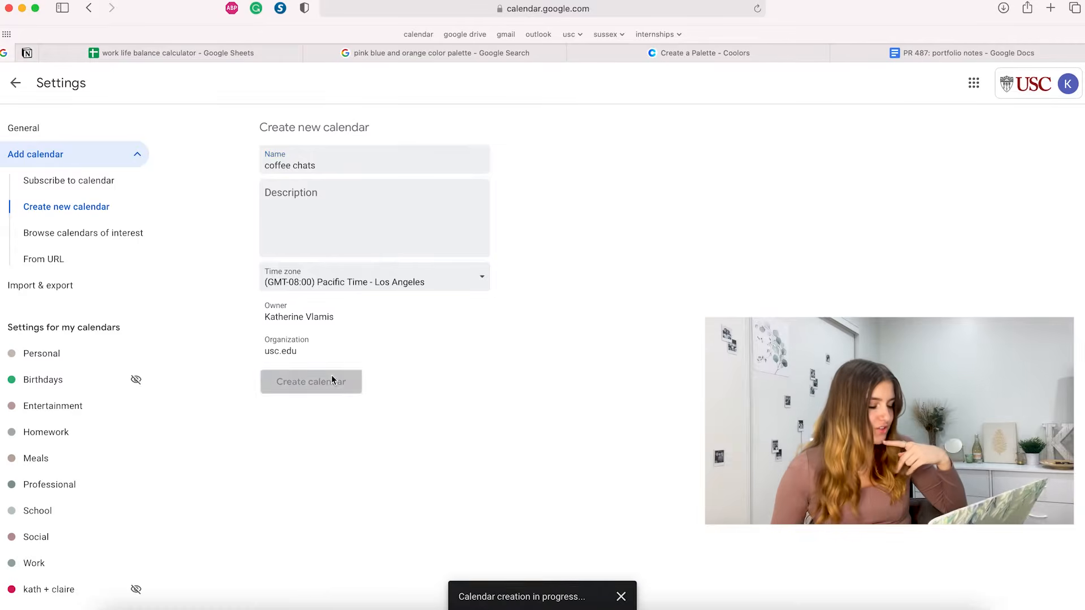
pyautogui.click(16, 84)
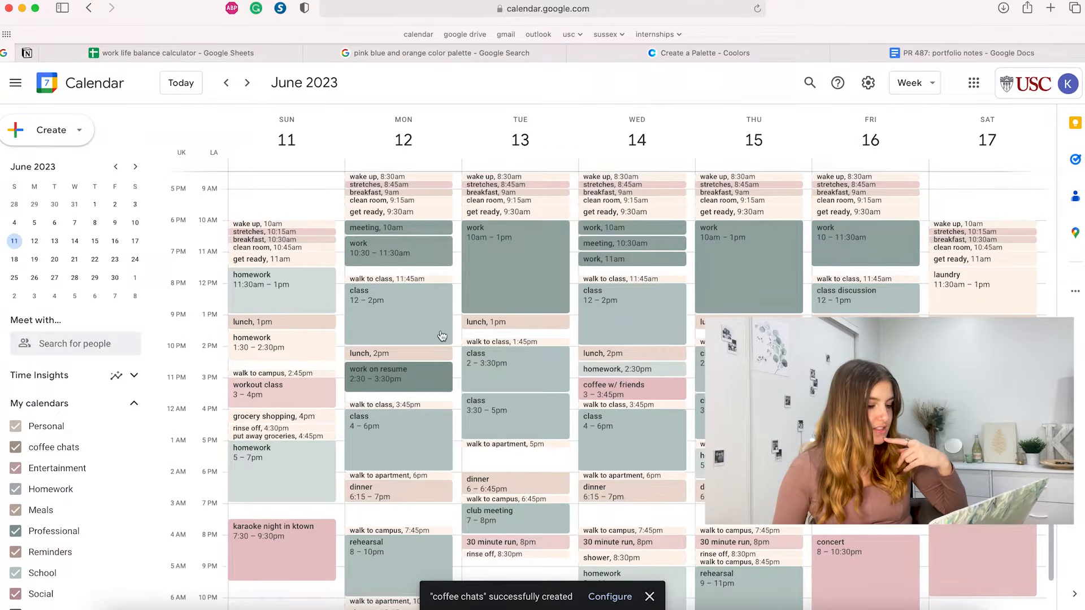
pyautogui.scroll(-3, 68, 554)
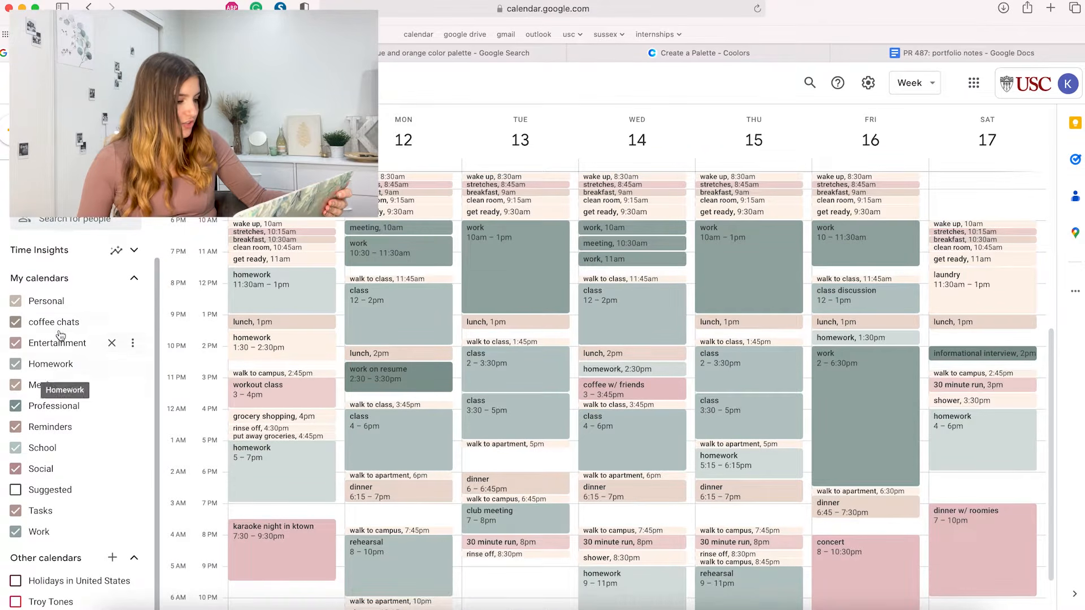
# Create a Sunday, June 11 event from 9:00 to 9:45am titled as coffee with a friend, assigned to the coffee chats calendar.
pyautogui.scroll(3, 295, 304)
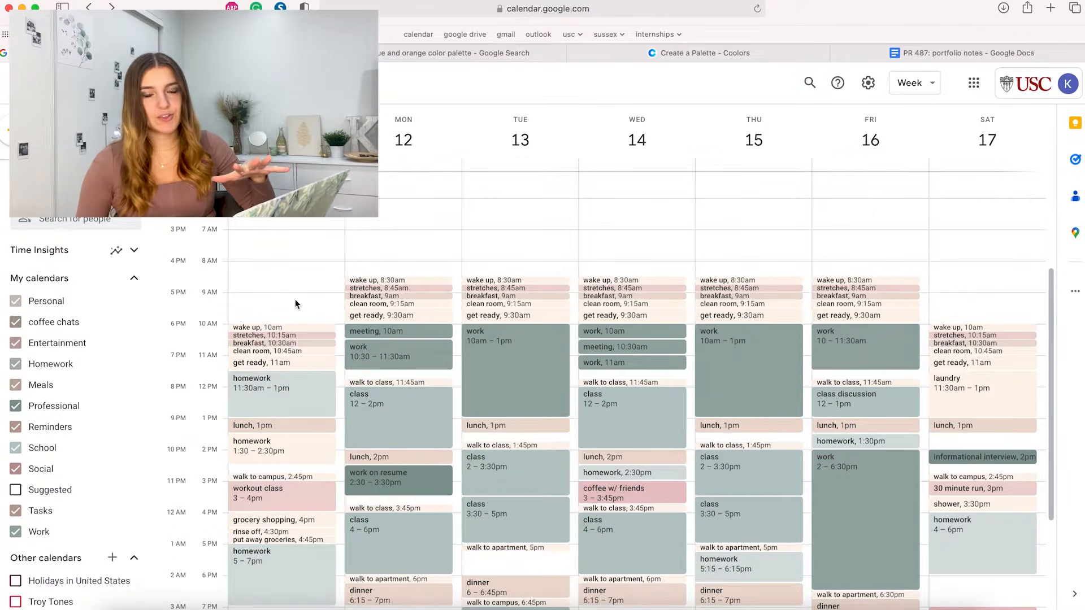
pyautogui.moveTo(294, 296); pyautogui.dragTo(290, 311)
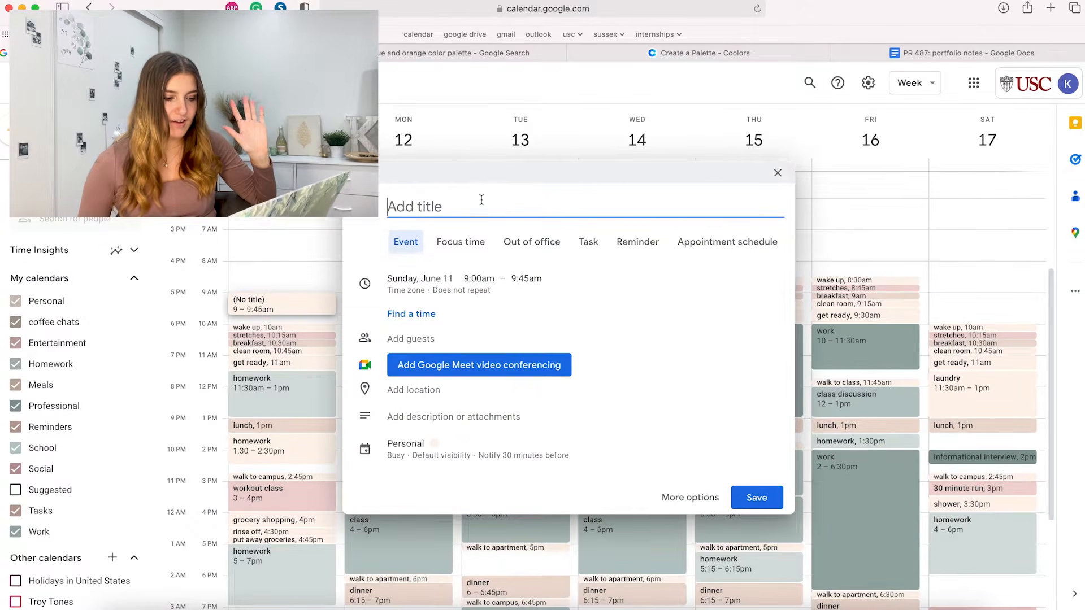
pyautogui.write('coffee w/ claire')
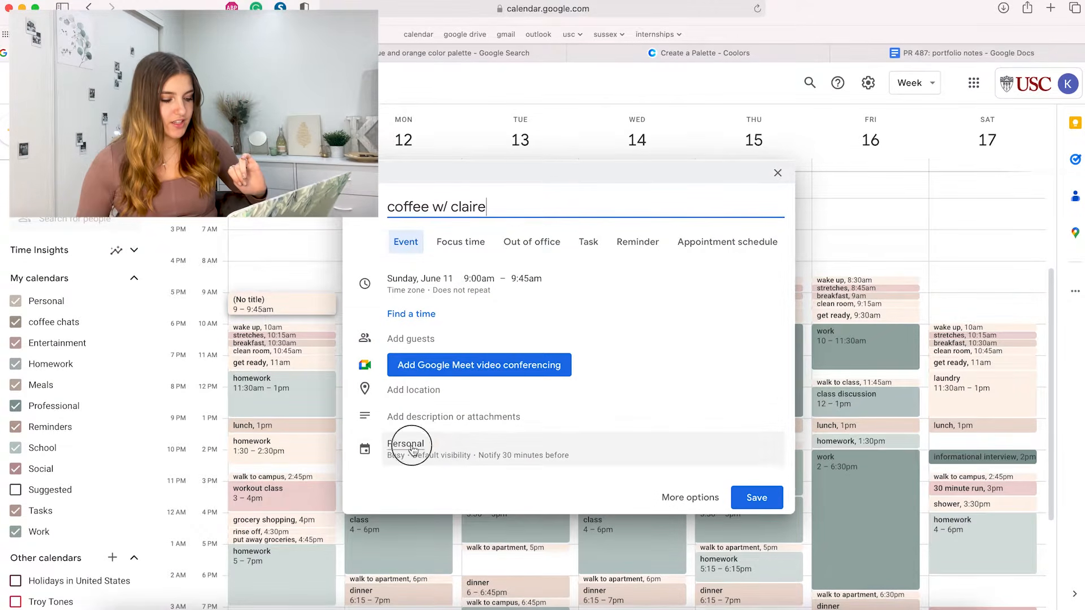
pyautogui.click(403, 445)
pyautogui.click(412, 421)
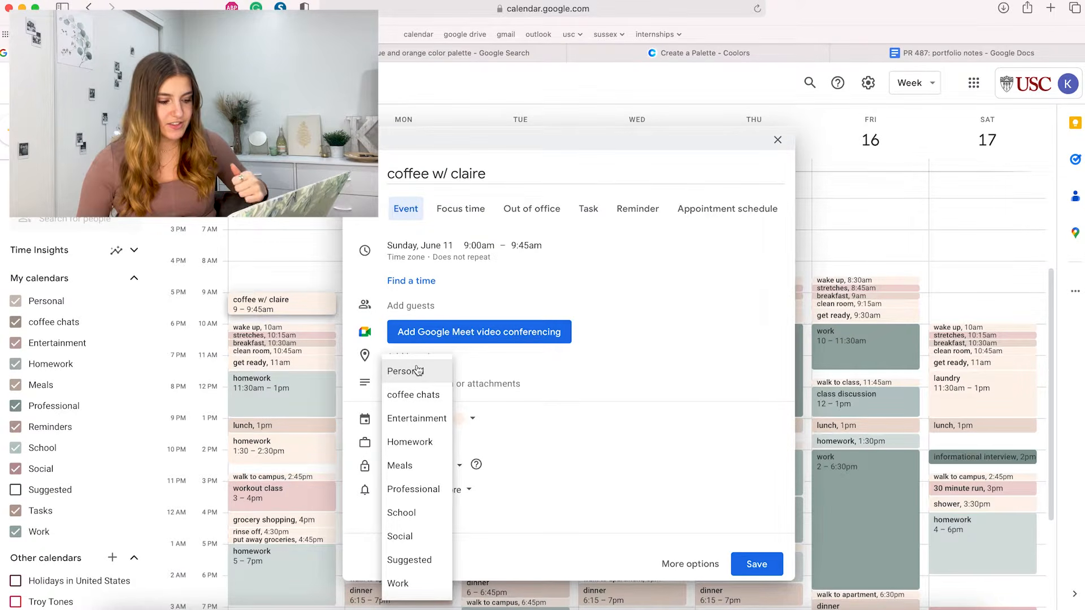
pyautogui.click(415, 395)
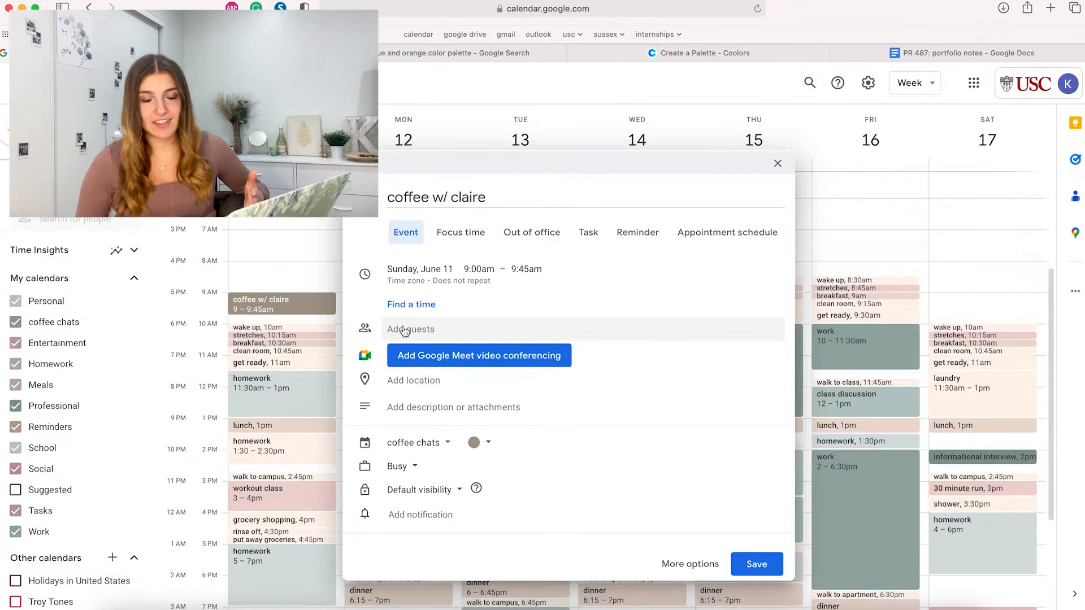
# Give the coffee event a custom weekly repeat on Sunday, Tuesday, Thursday and Friday, and save it.
pyautogui.click(453, 283)
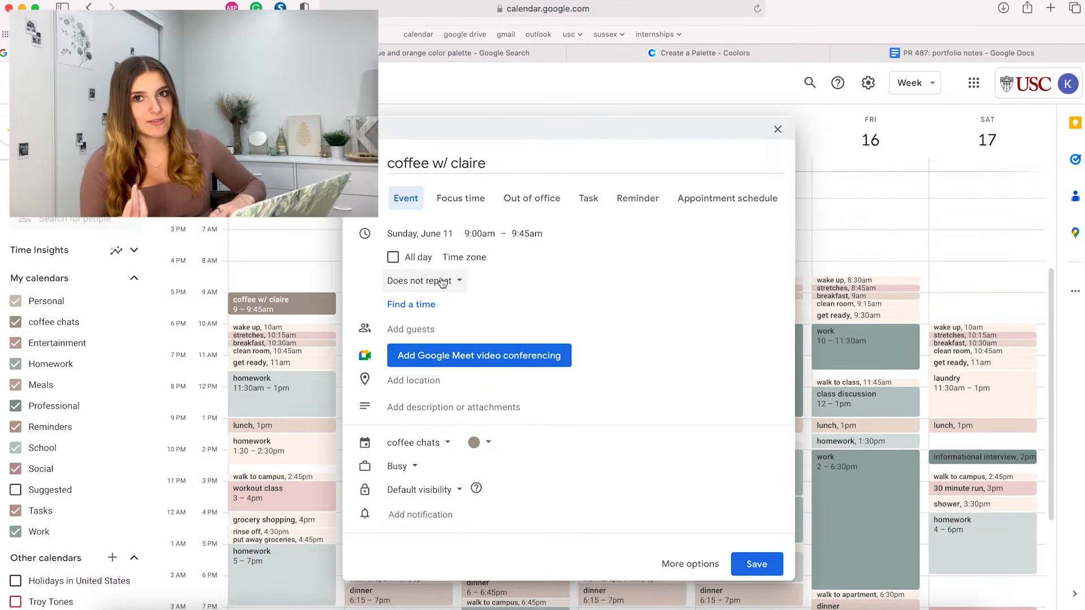
pyautogui.click(442, 283)
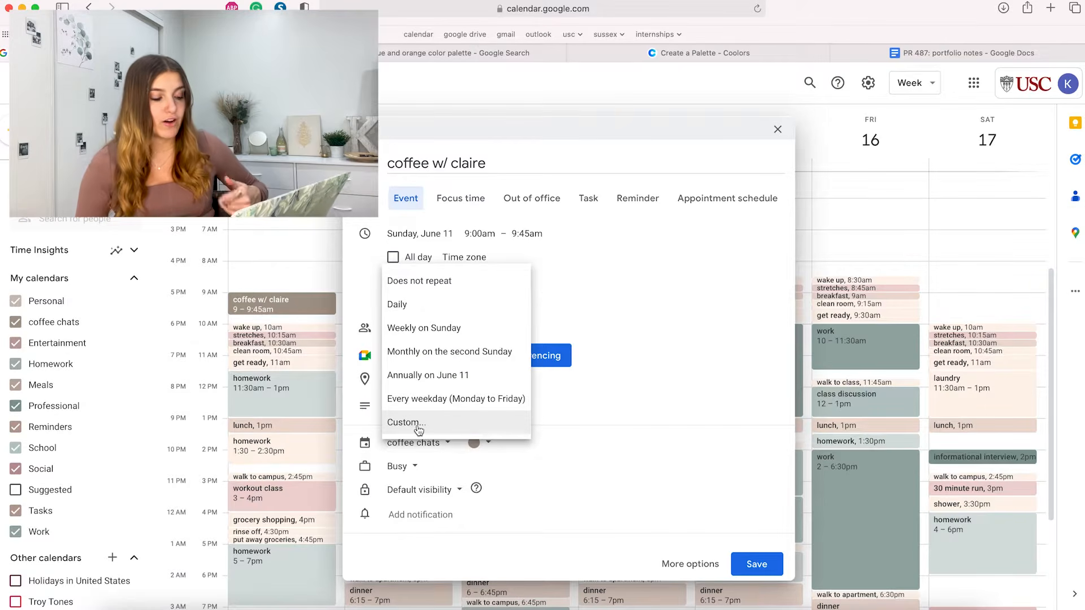
pyautogui.click(418, 428)
pyautogui.click(482, 311)
pyautogui.click(523, 312)
pyautogui.click(546, 312)
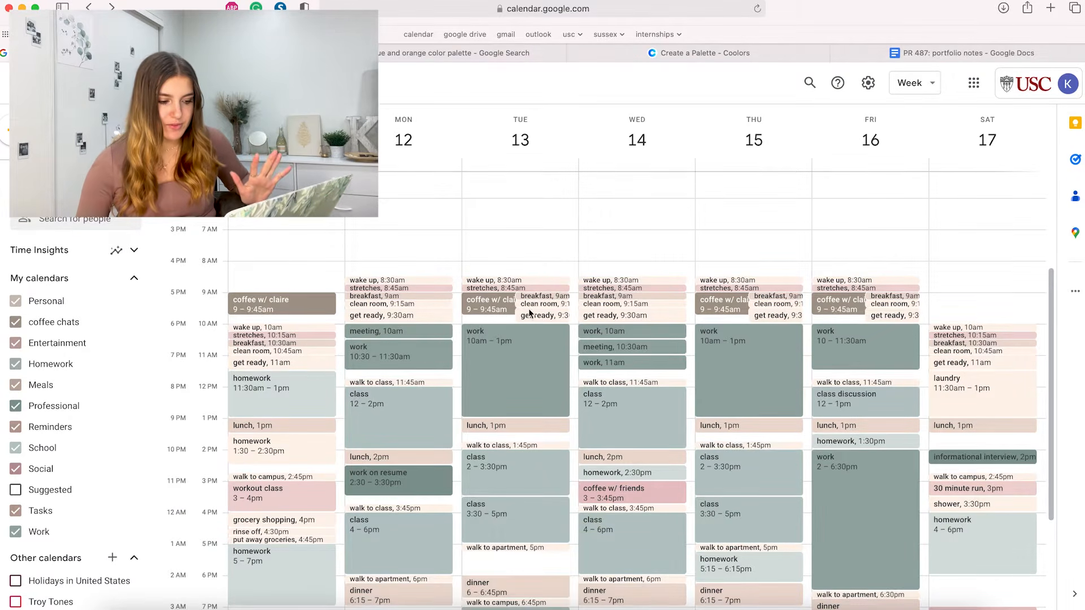
# Delete Thursday's recurring coffee event using the option for this and following events.
pyautogui.click(735, 306)
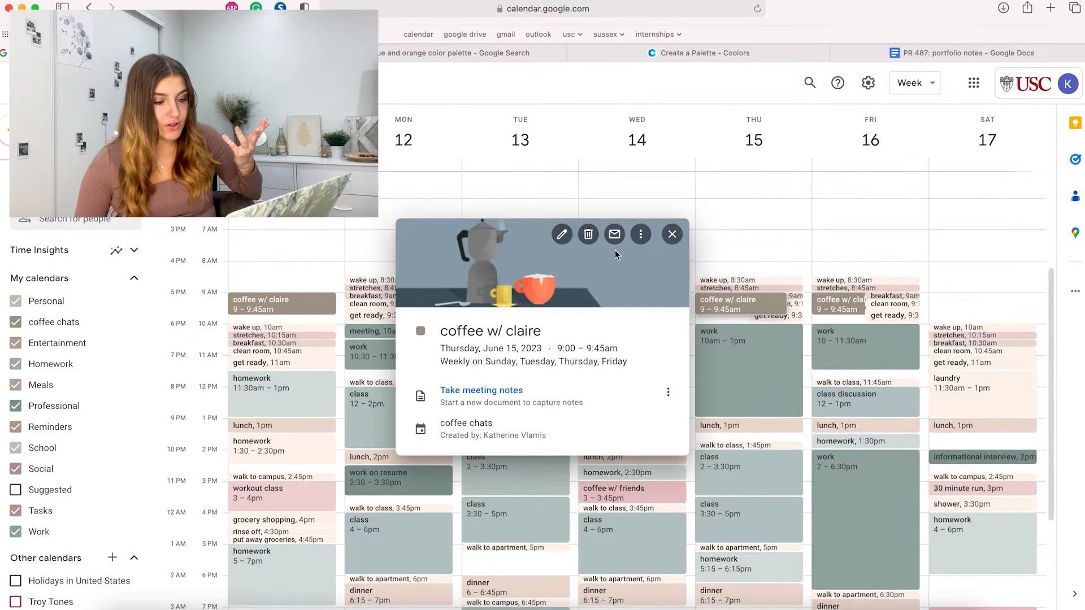
pyautogui.click(589, 237)
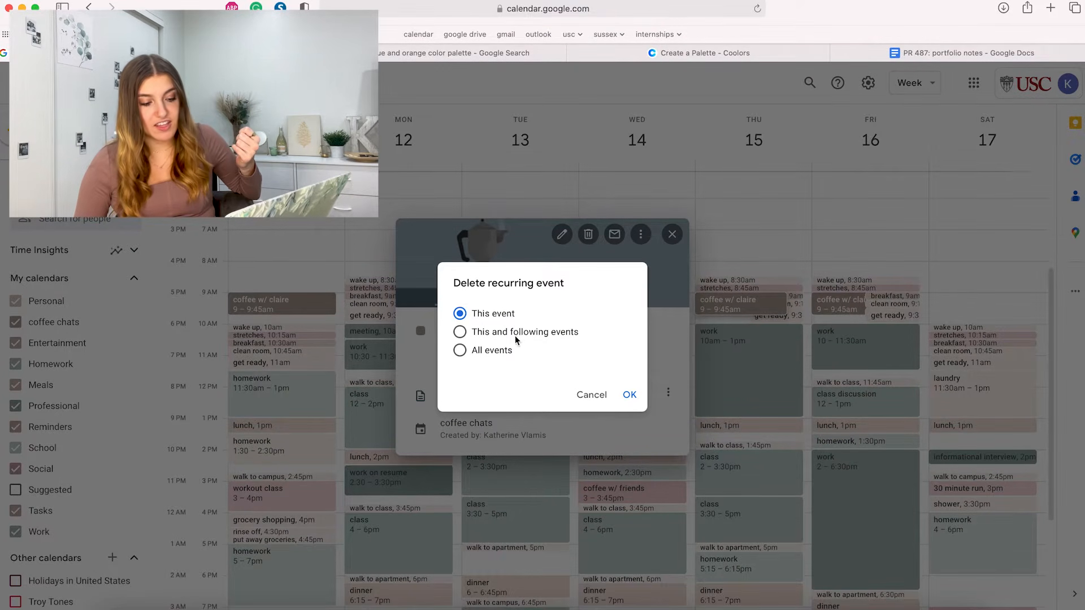
pyautogui.click(485, 336)
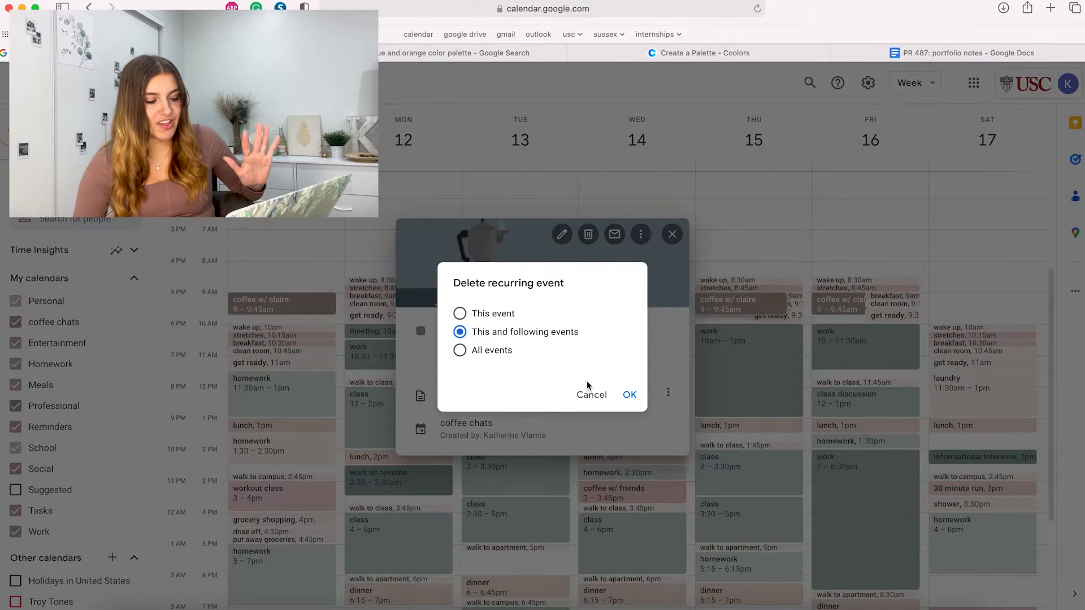
pyautogui.click(628, 395)
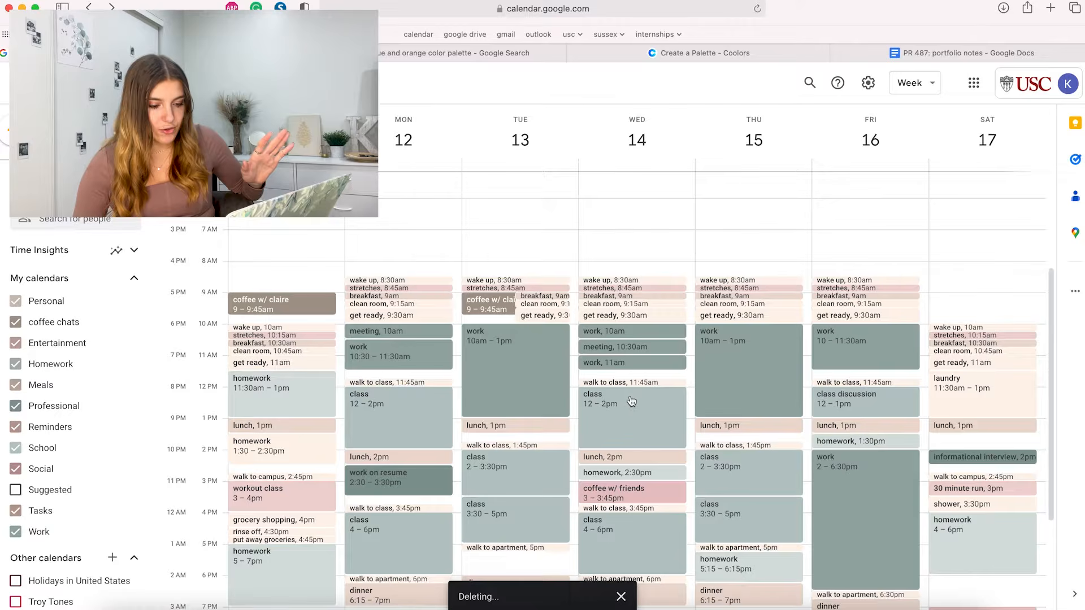
# Review the week's color-coded schedule, checking the details of Monday's wake up event and Saturday's homework event.
pyautogui.scroll(-4, 398, 338)
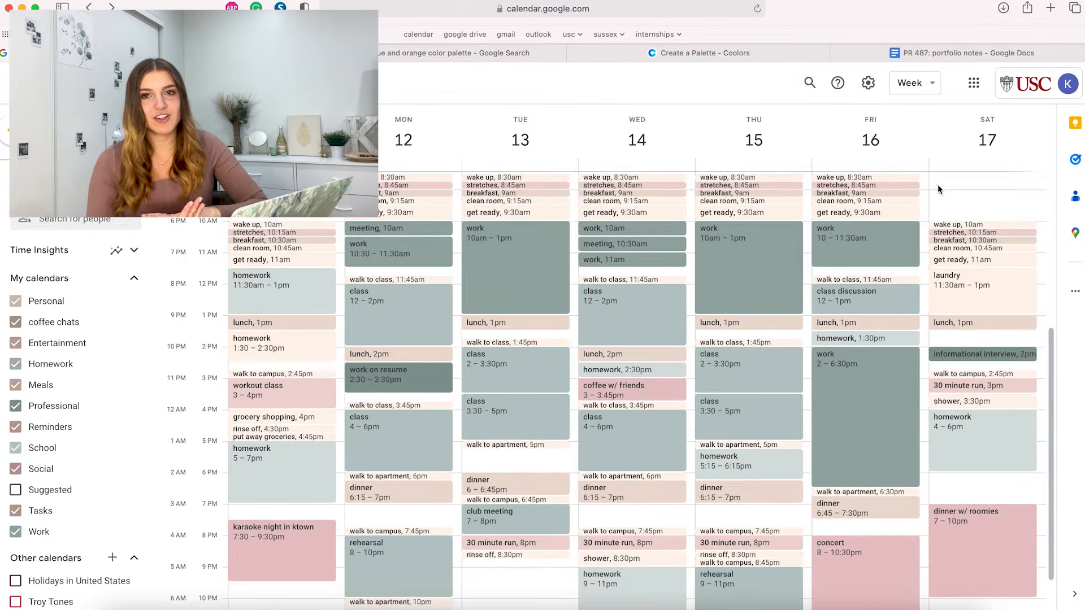
pyautogui.click(397, 177)
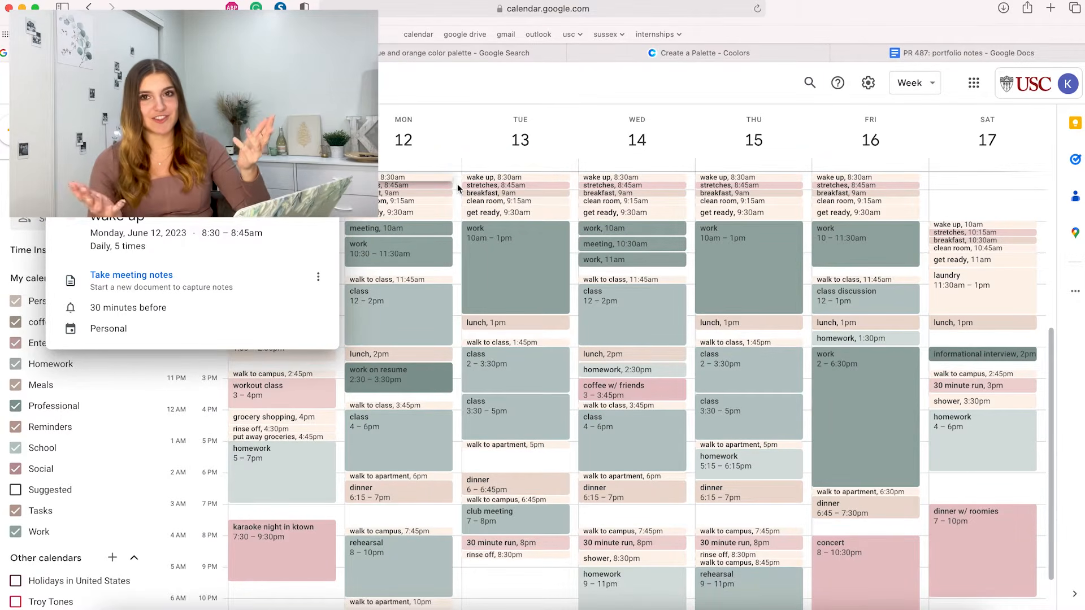
pyautogui.press('Escape')
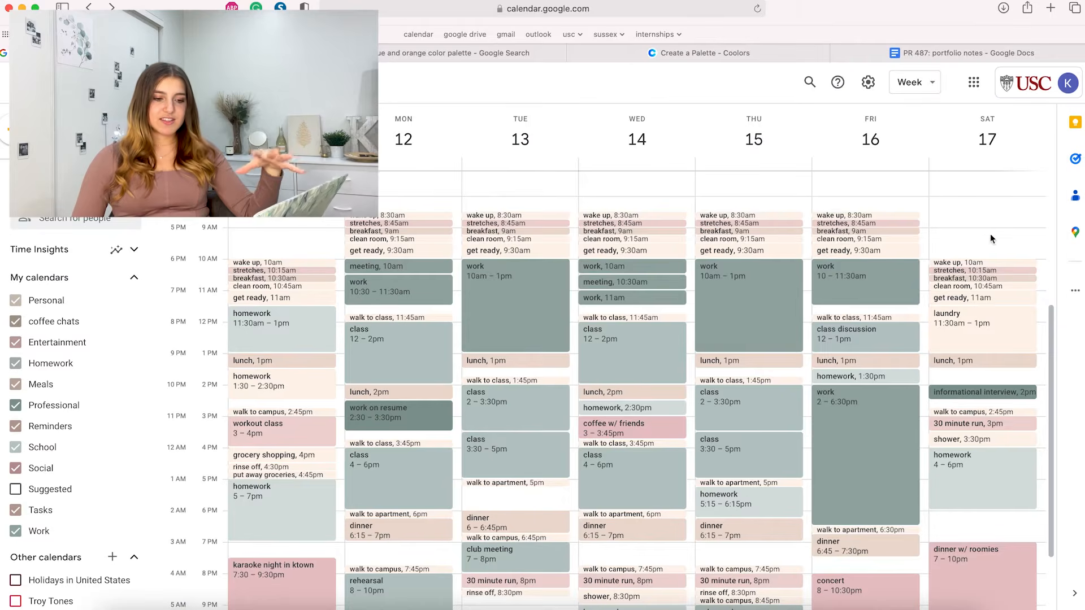
pyautogui.scroll(-2, 985, 228)
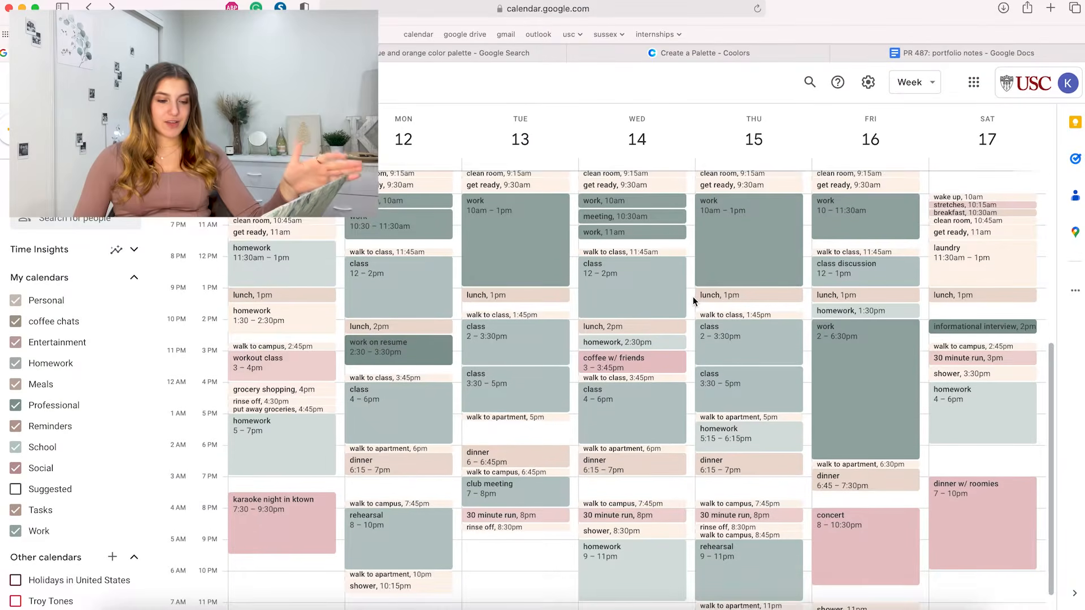
pyautogui.scroll(1, 693, 296)
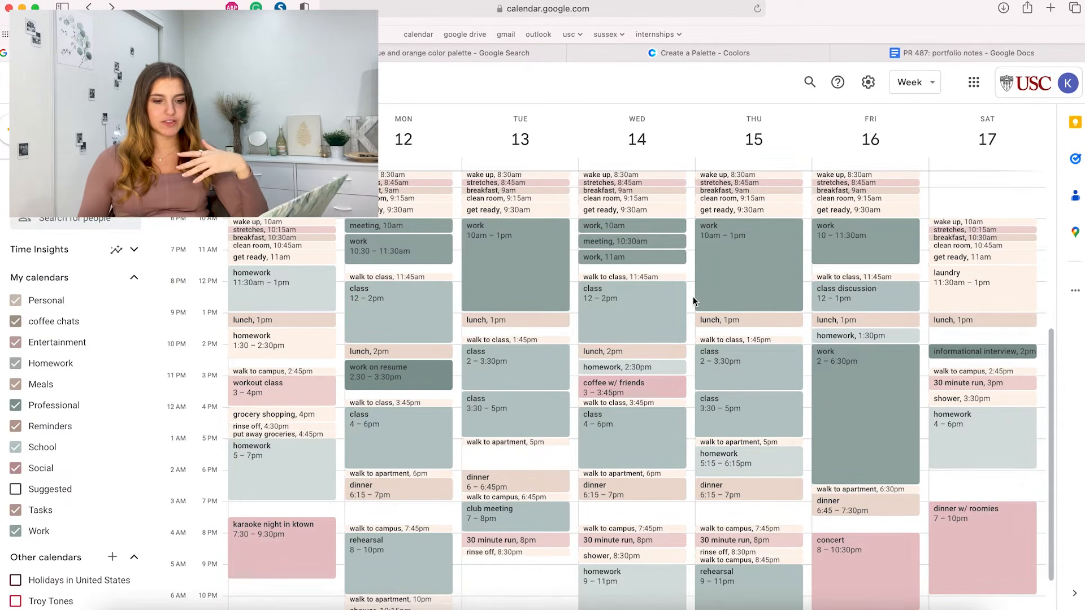
pyautogui.click(982, 439)
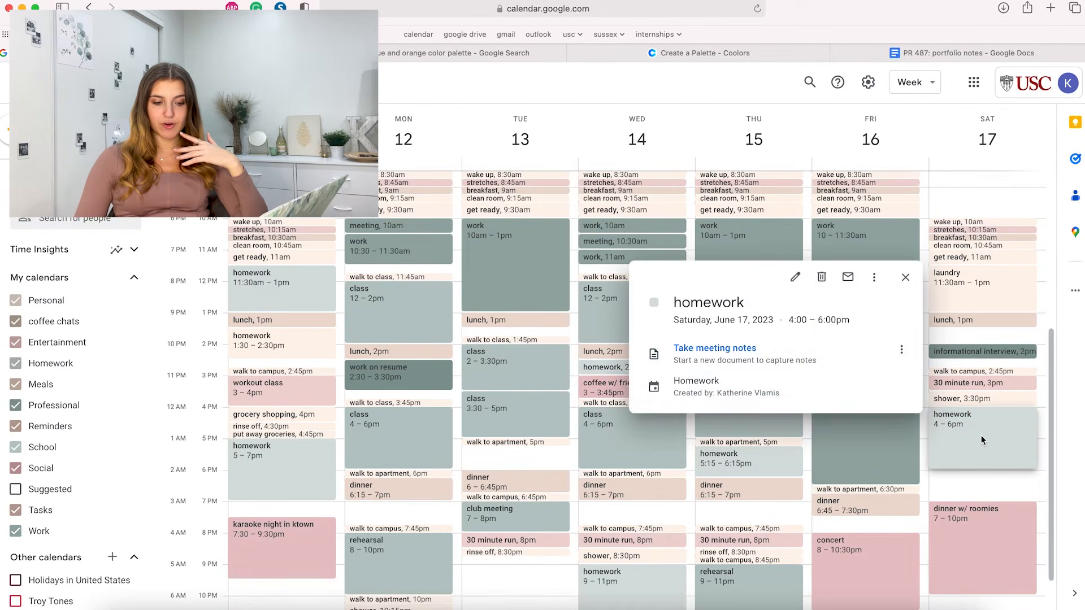
pyautogui.click(951, 496)
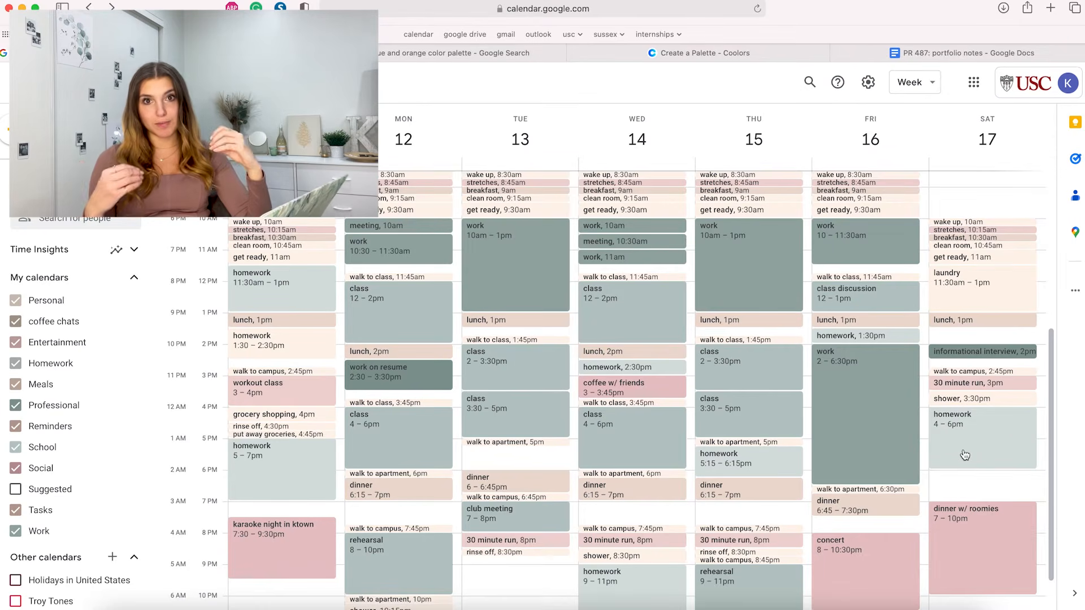